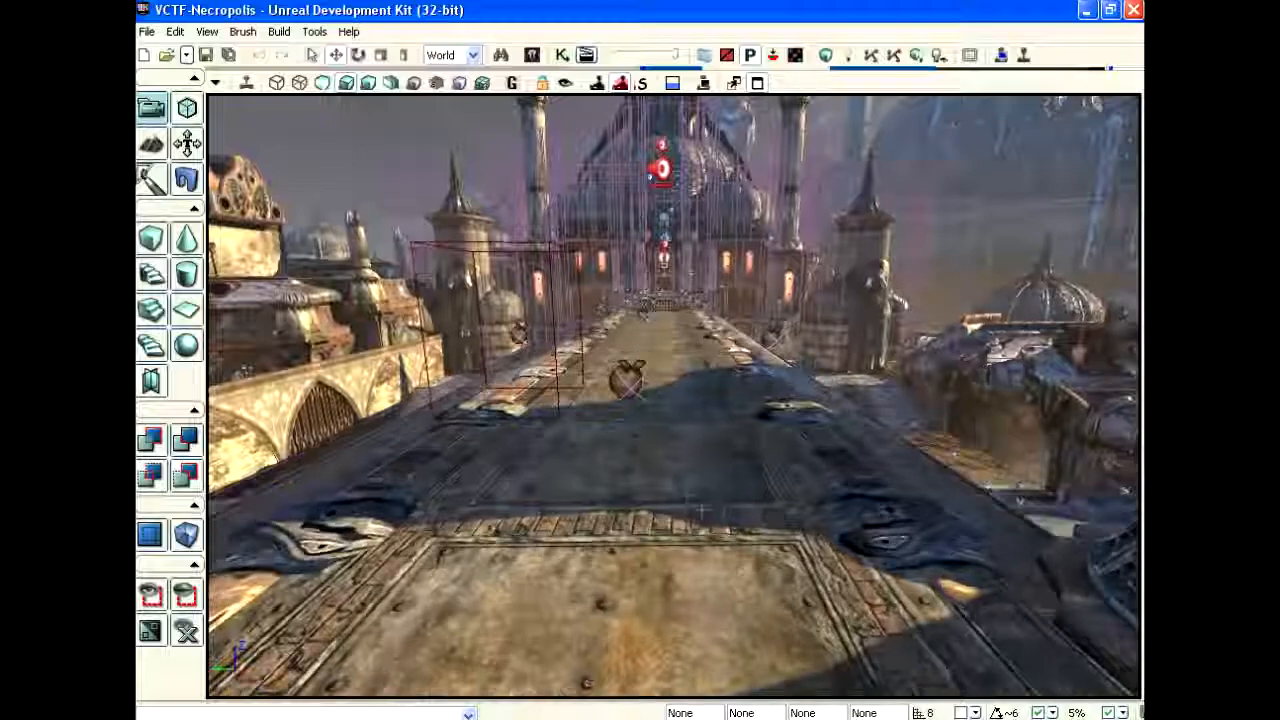
Select the SK_CH_LIAM_Cathode skeletal mesh in the CH_LIAM_Cathode package of the Content Browser, with all object types shown.
right_click_drag(601, 600, 601, 578)
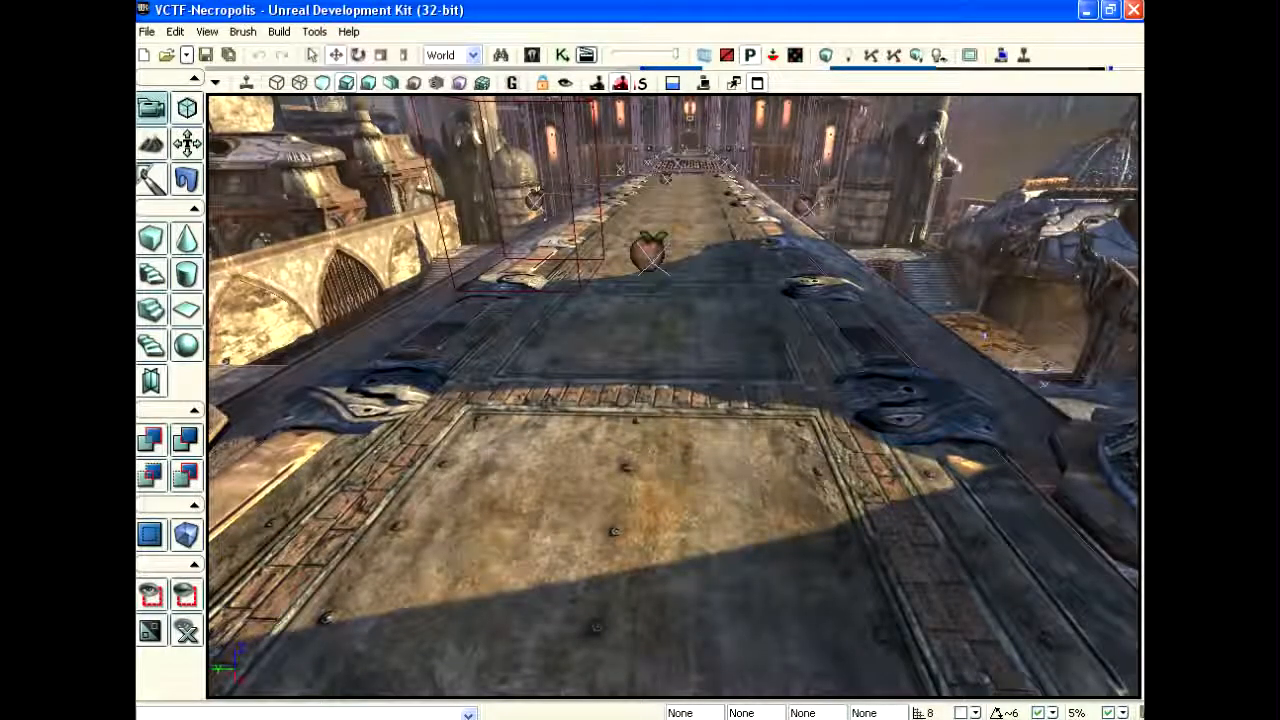
left_click_drag(601, 578, 601, 540)
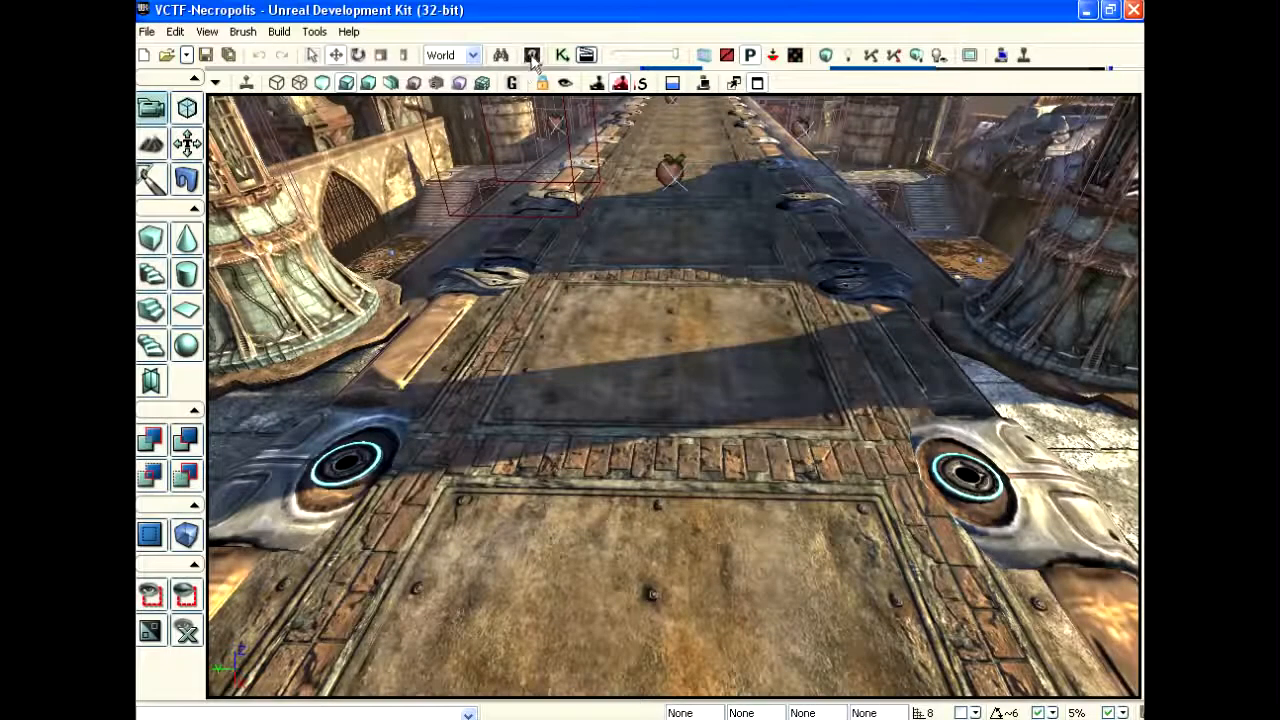
left_click(531, 55)
scroll(672, 673, "up", 2)
scroll(672, 673, "up", 10)
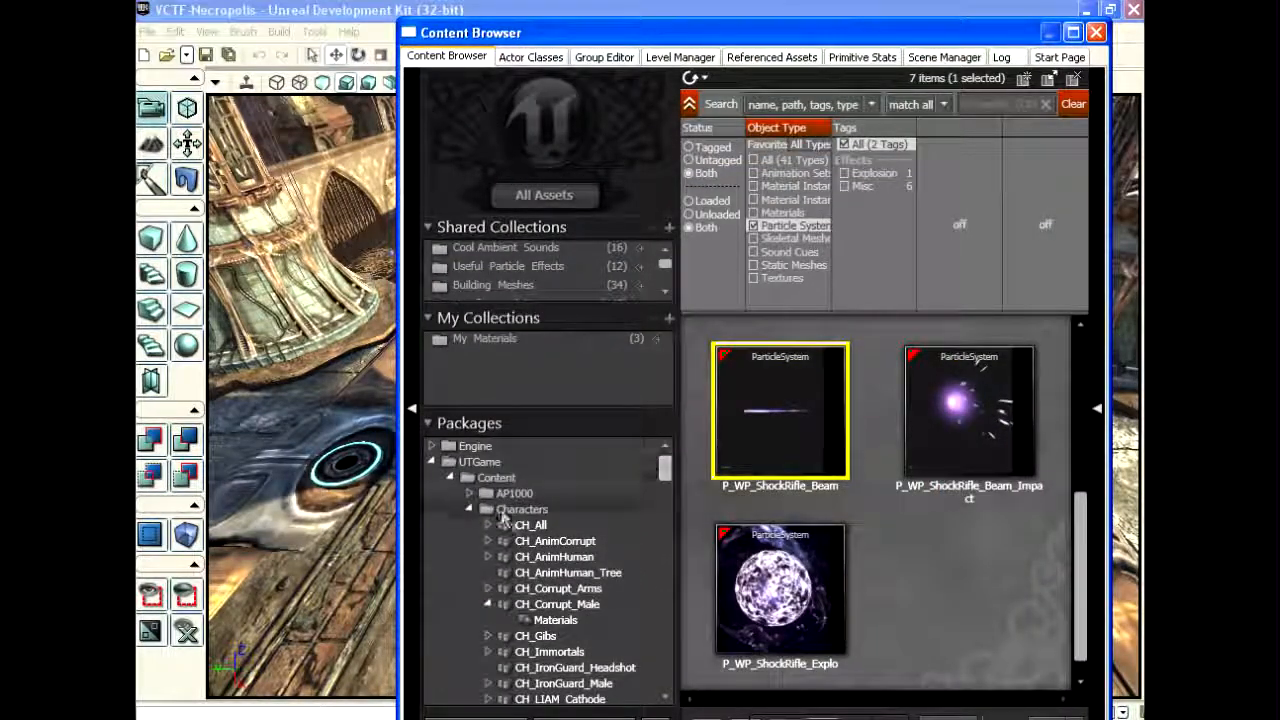
left_click_drag(663, 470, 663, 479)
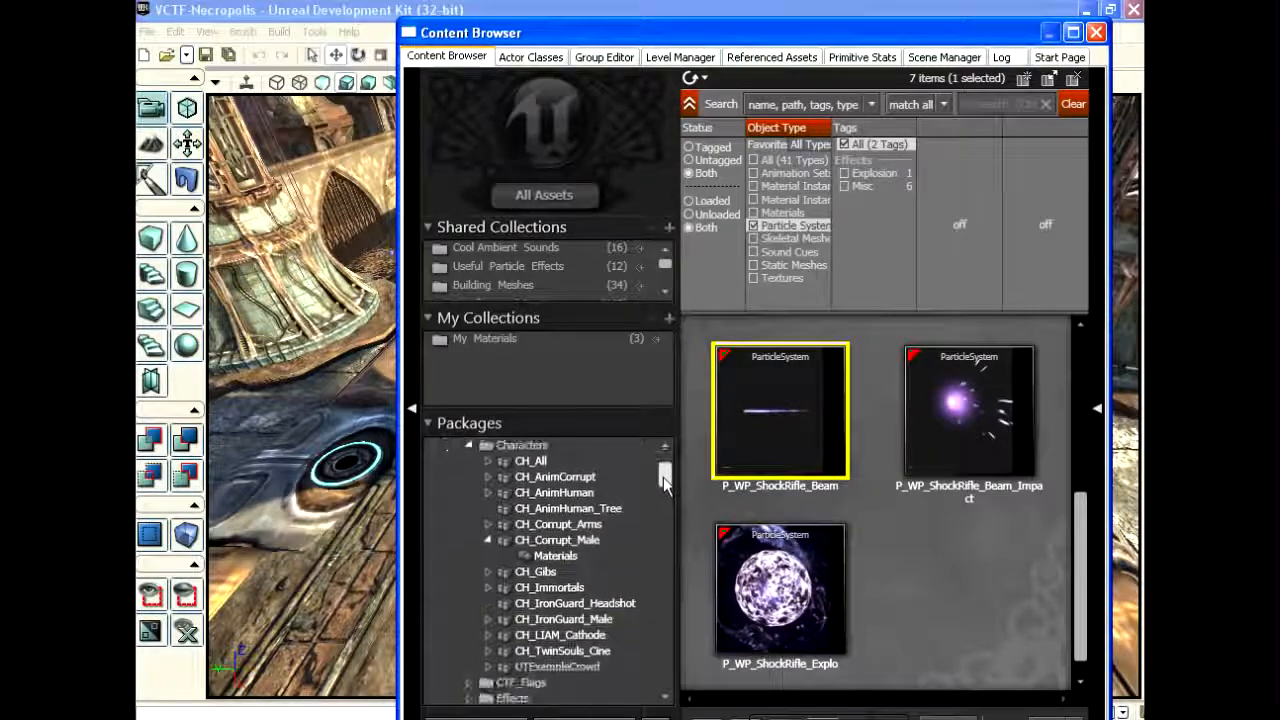
left_click(597, 636)
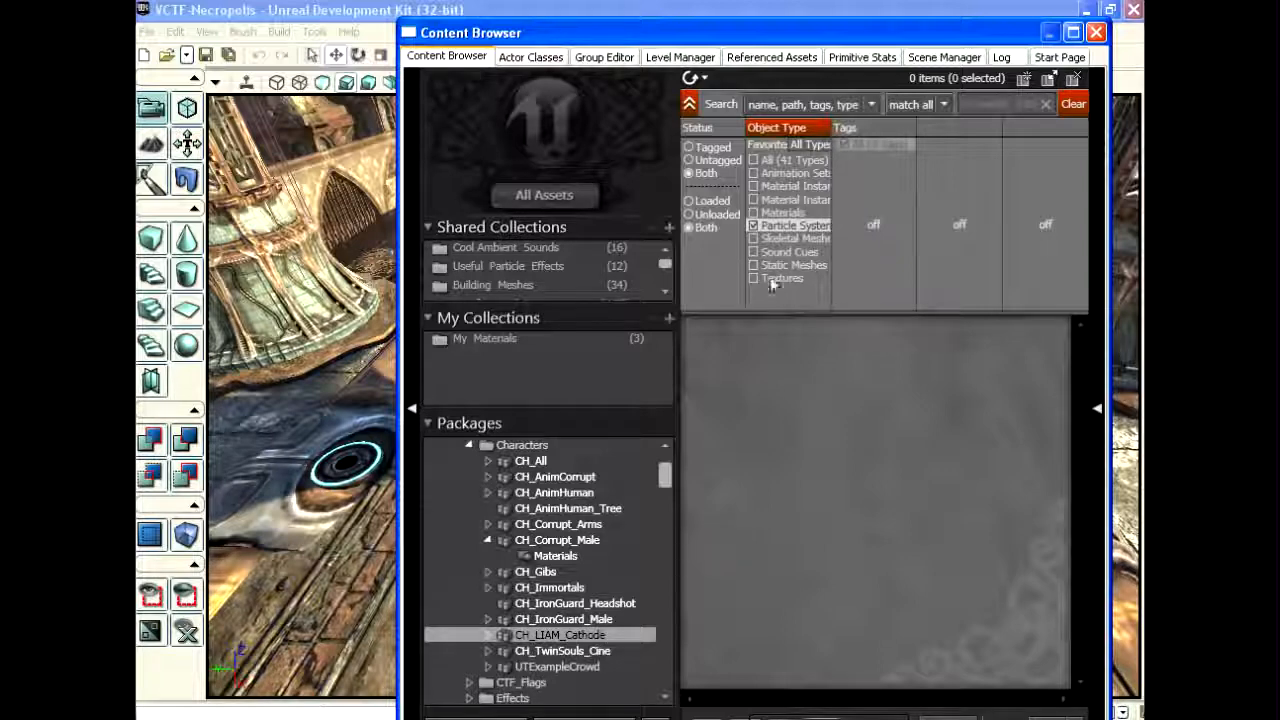
left_click(764, 161)
left_click(780, 404)
left_click(1097, 33)
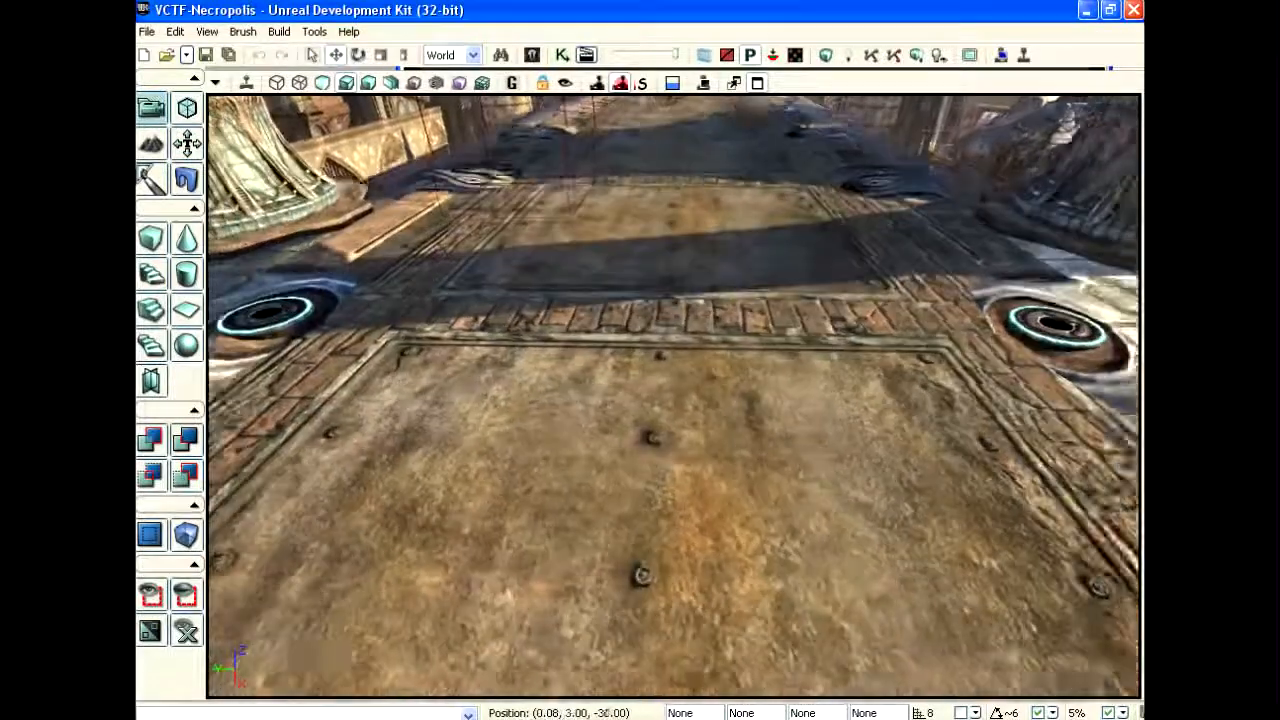
Add the SK_CH_LIAM_Cathode mesh as a SkeletalMesh actor on the bridge floor, at the far edge of the nearest stone panel.
left_click_drag(670, 400, 672, 470)
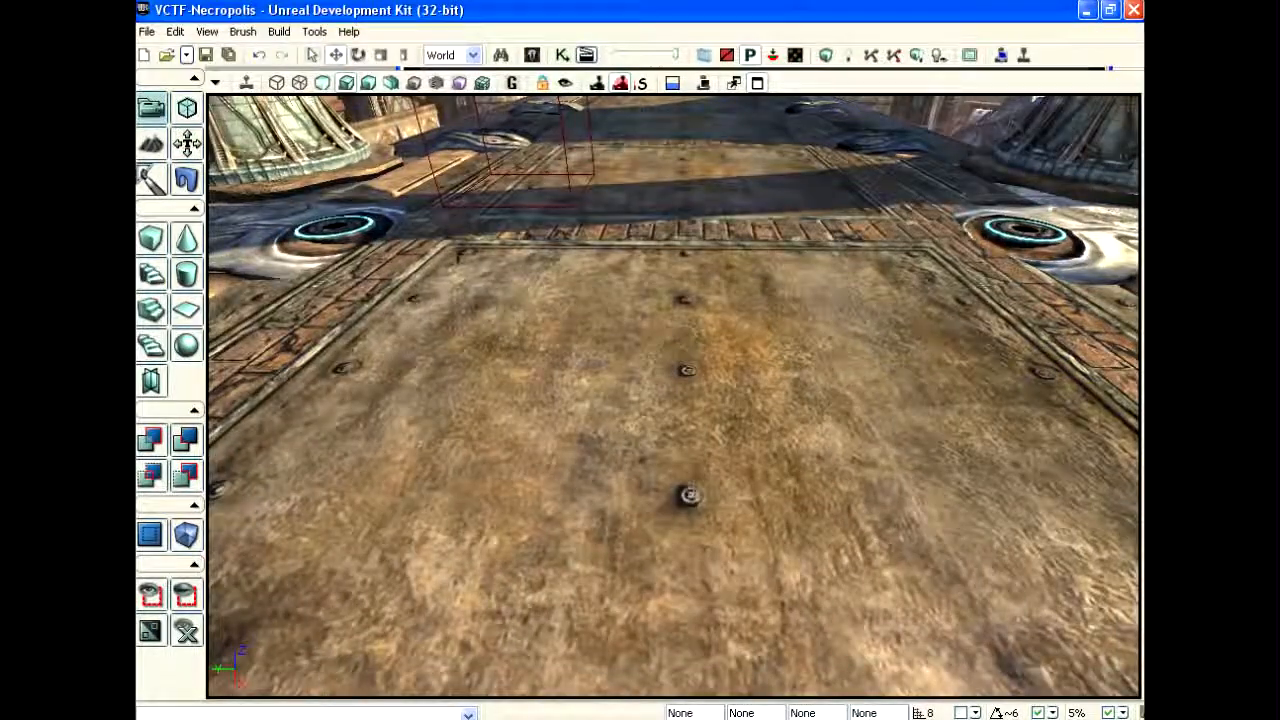
left_click(672, 432)
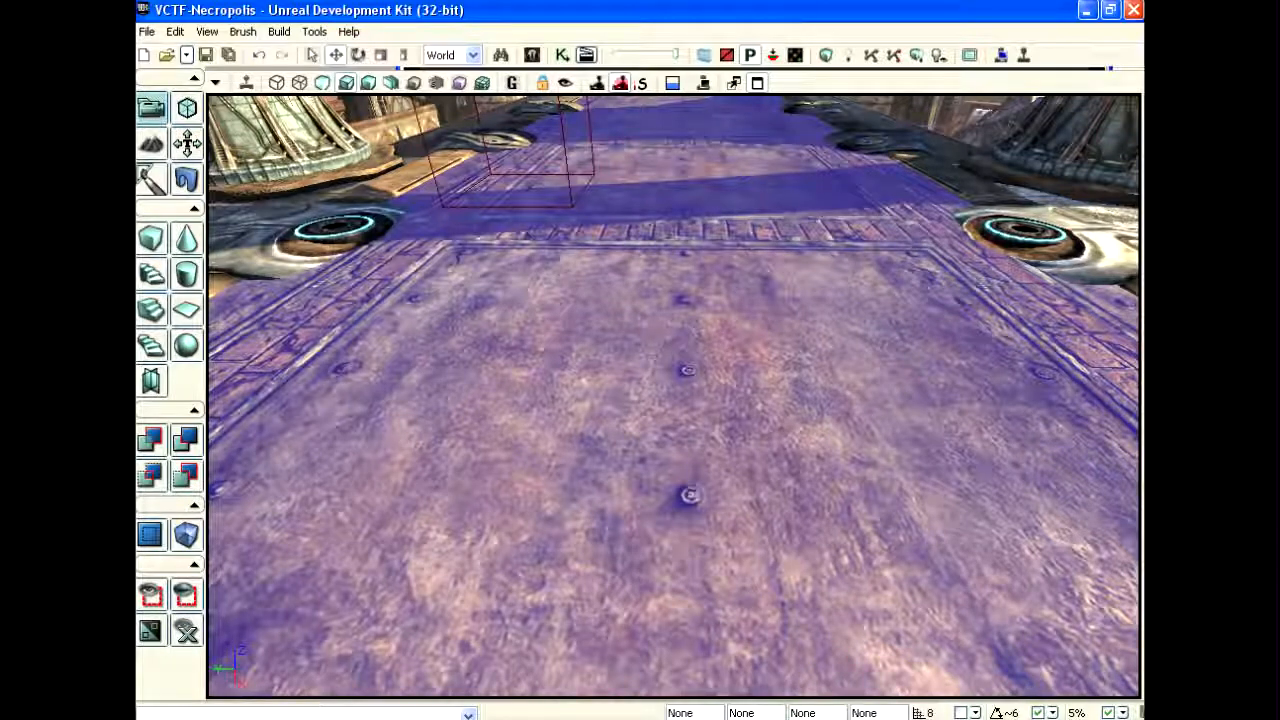
right_click(671, 244)
mouse_move(766, 530)
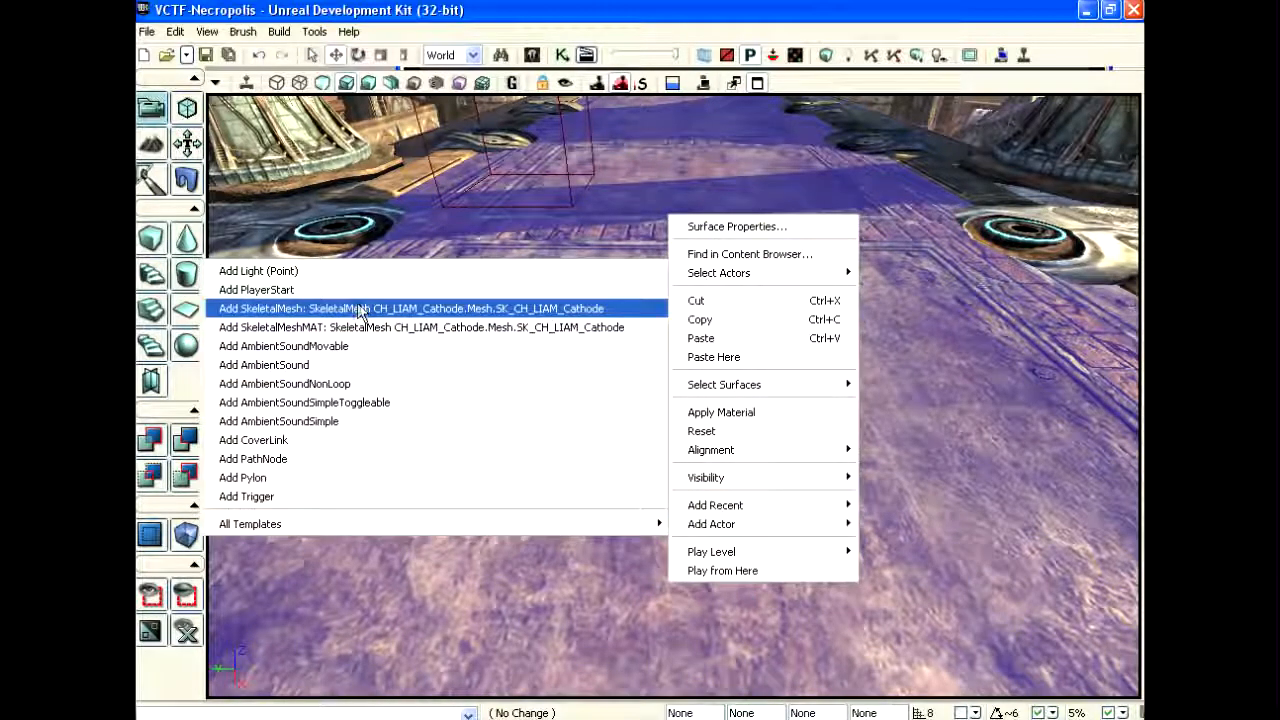
left_click(300, 309)
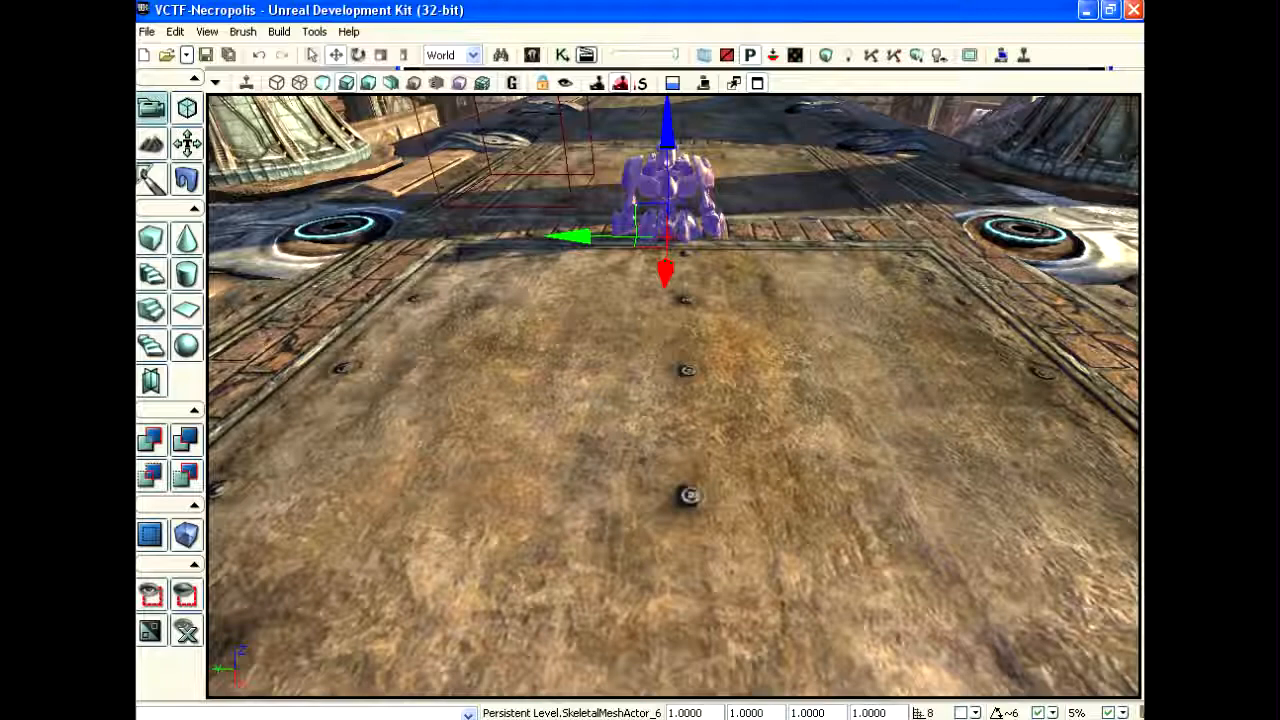
Switch the Cathode robot to rotation and set the rotation grid snap to 90 degrees.
left_click_drag(665, 295, 665, 115)
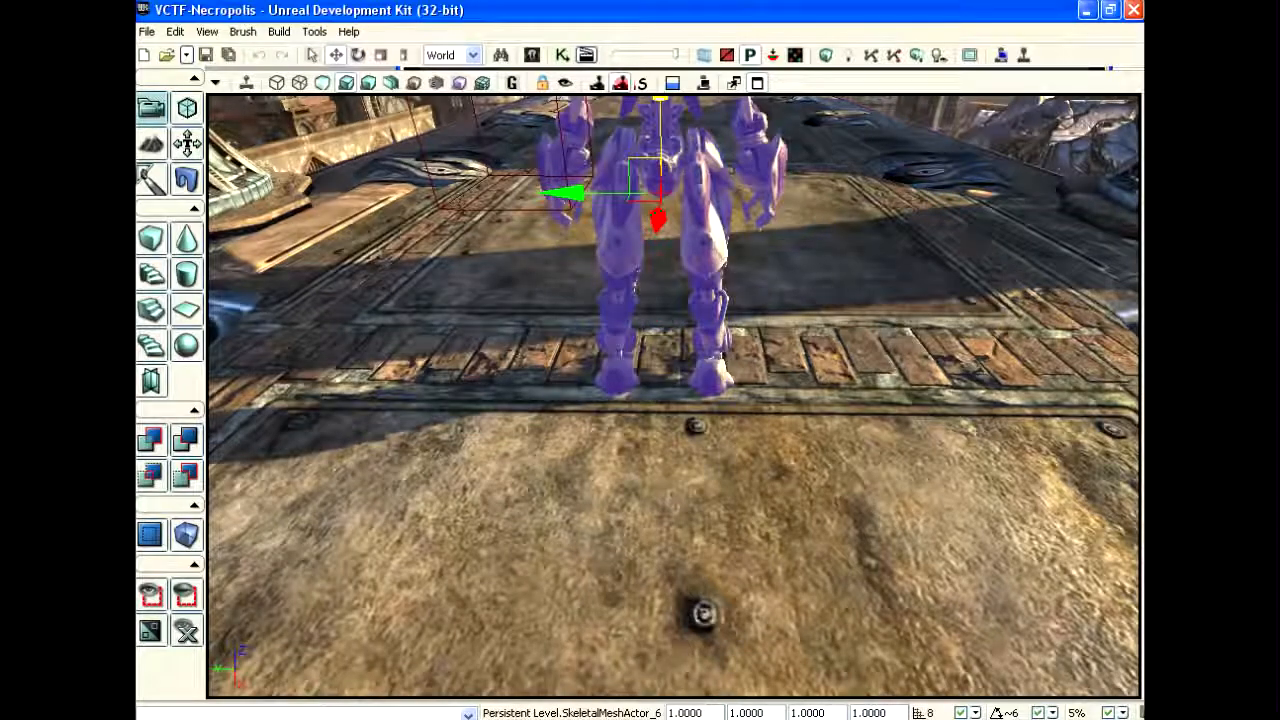
right_click_drag(661, 256, 661, 340)
middle_click_drag(661, 340, 675, 230)
left_click_drag(400, 180, 400, 240)
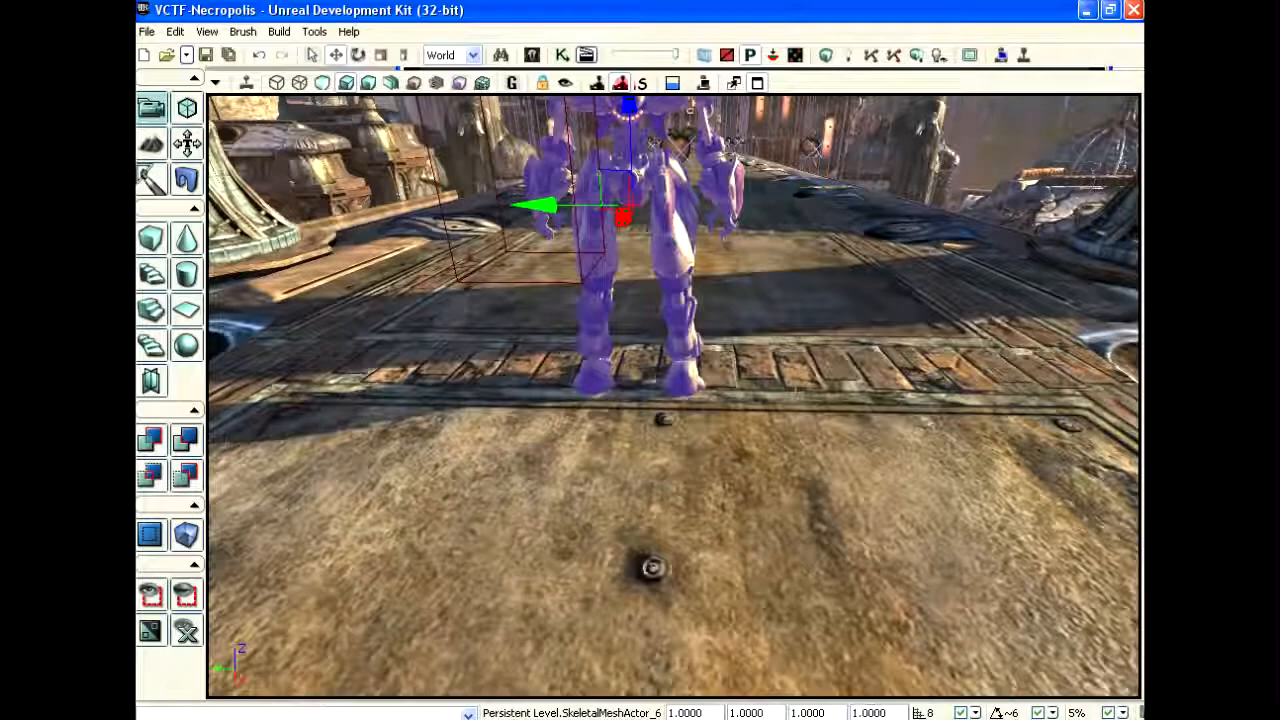
left_click(358, 56)
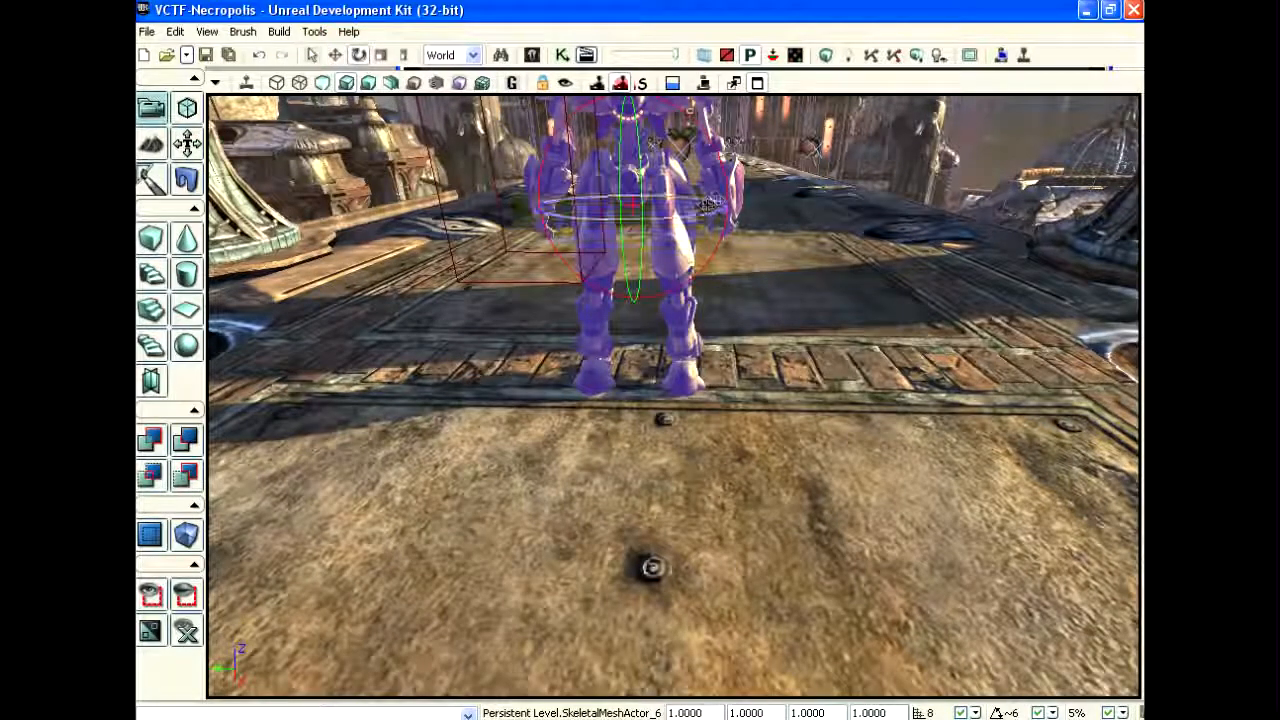
left_click(1053, 713)
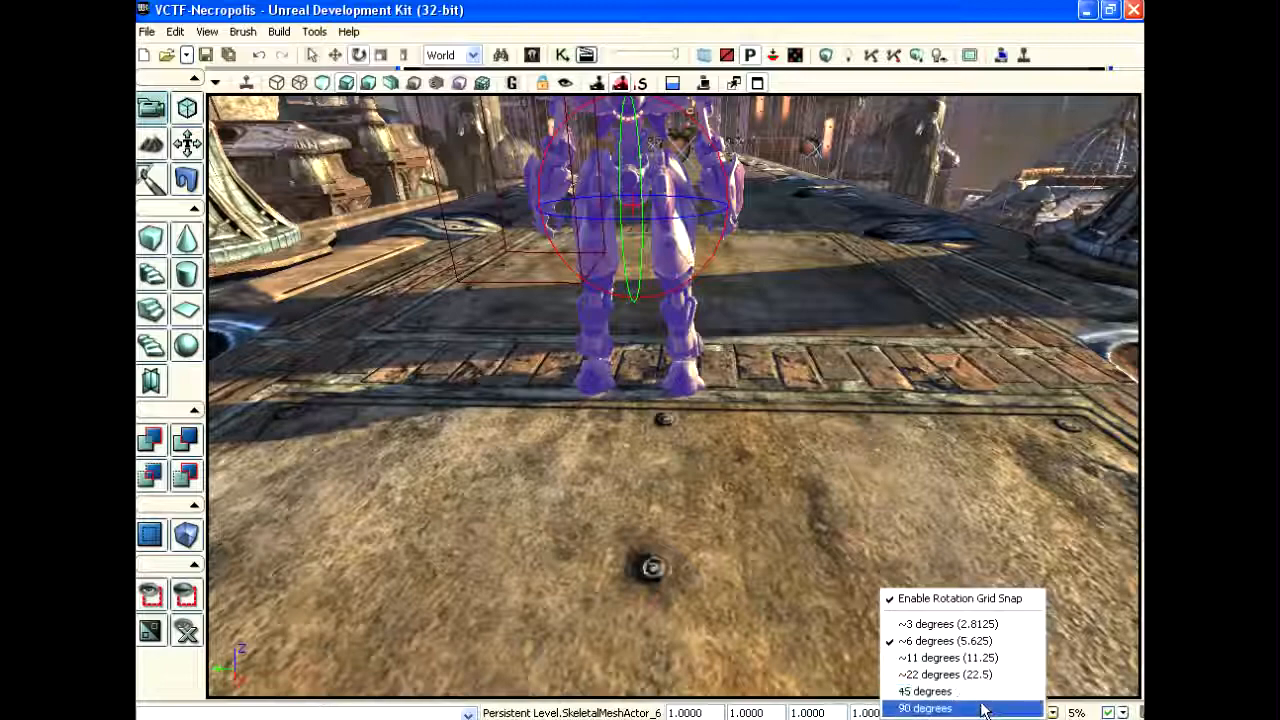
left_click(983, 708)
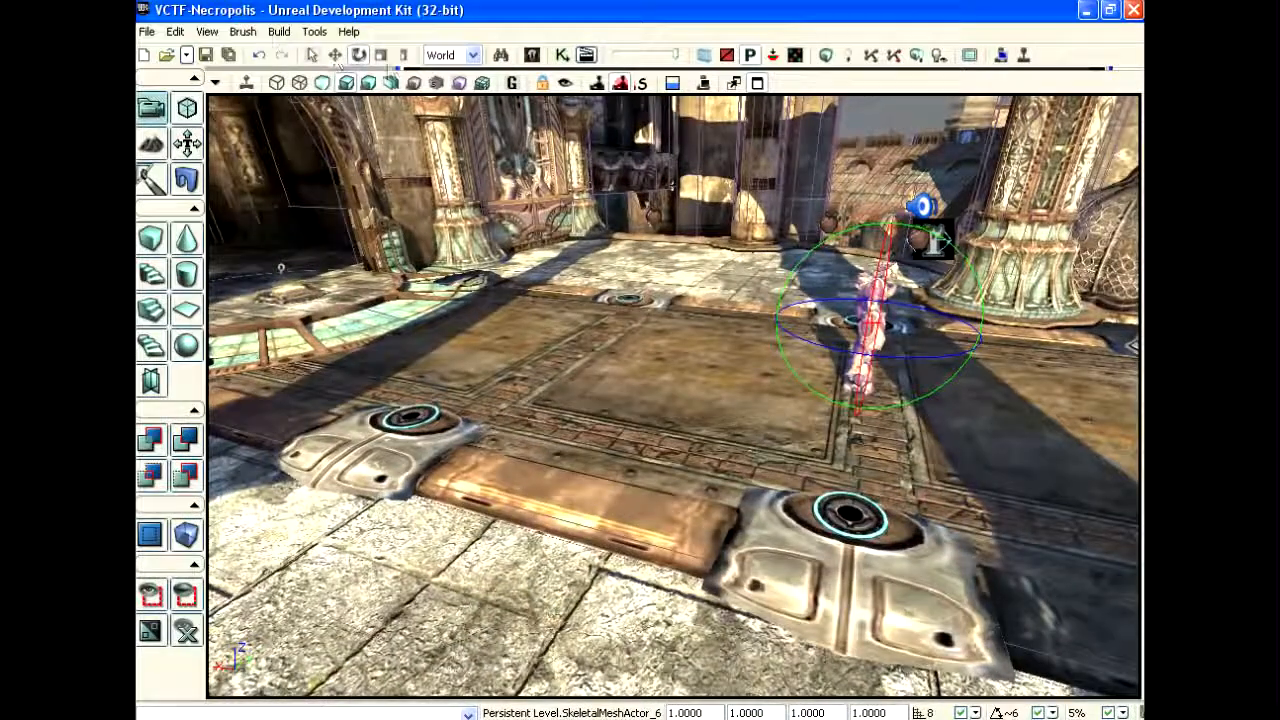
Move the Cathode robot off the bridge onto the dark stone floor just inside the arched doorway.
left_click(336, 56)
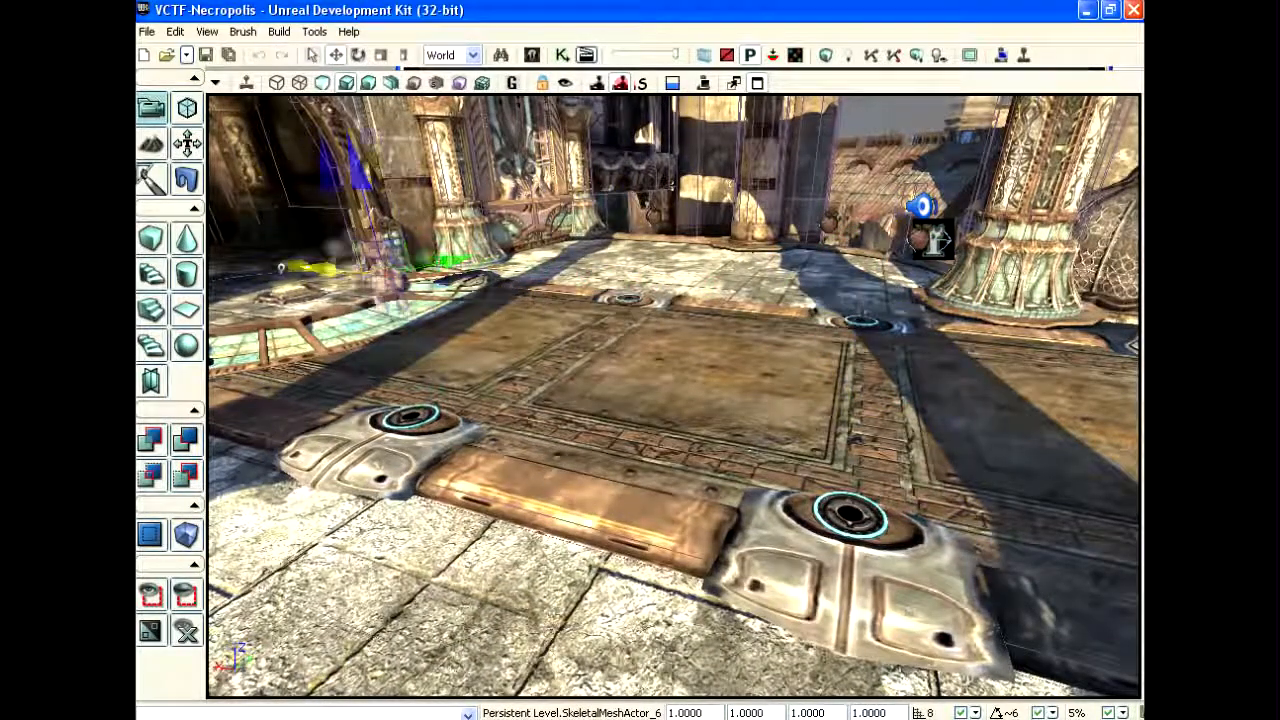
left_click_drag(1040, 429, 900, 470)
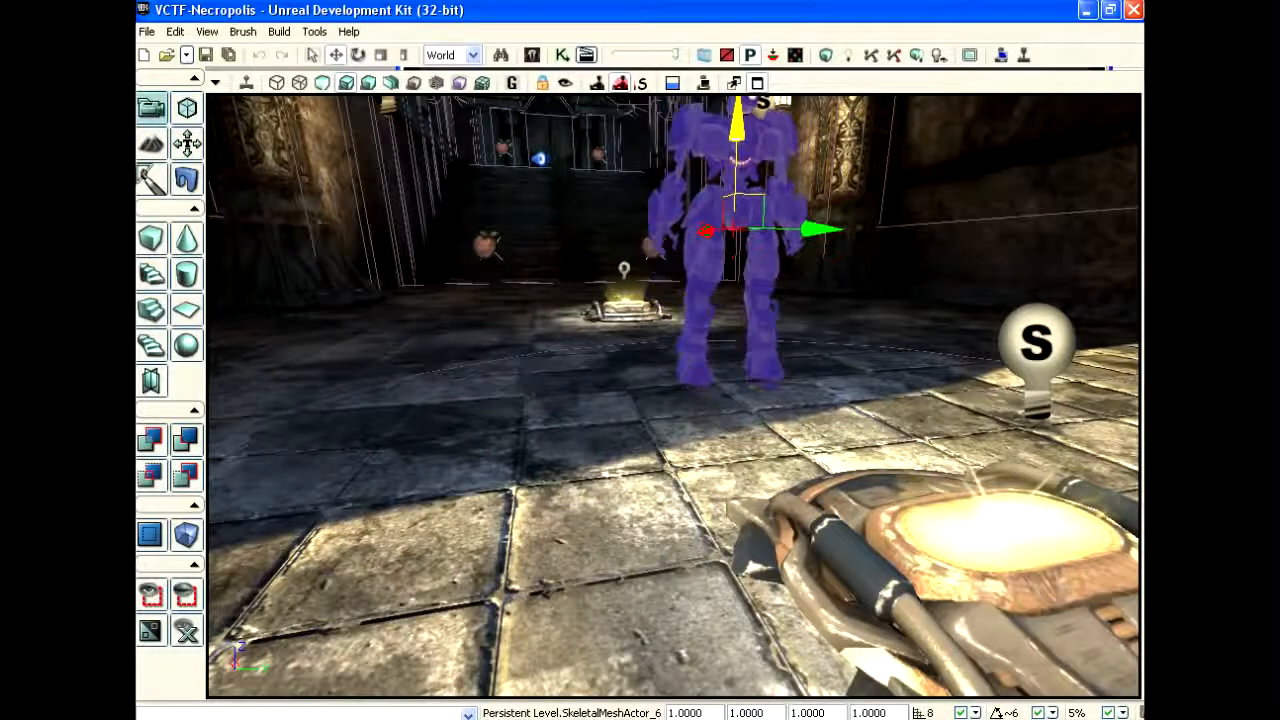
left_click_drag(900, 470, 900, 455)
right_click_drag(900, 455, 870, 400)
middle_click_drag(870, 400, 885, 340)
left_click_drag(885, 340, 864, 401)
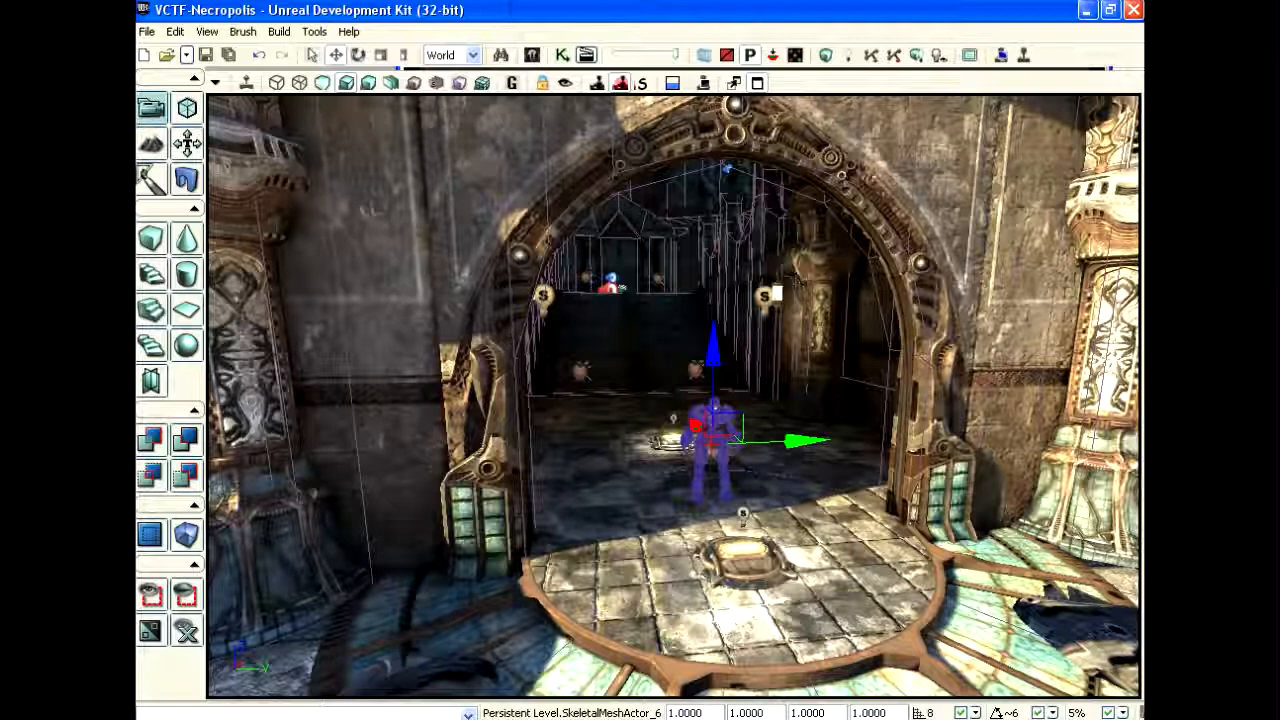
Open Kismet and add a new Matinee in the empty area above the existing comment box of the main sequence.
left_click(563, 57)
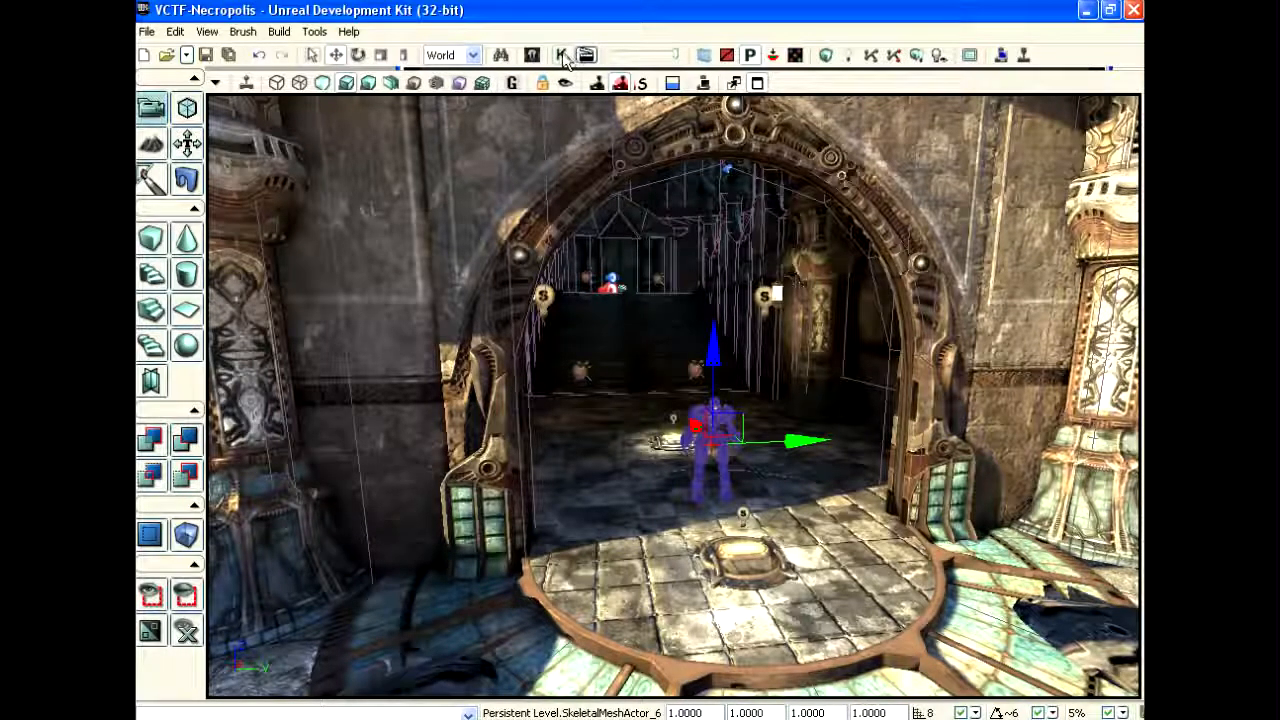
left_click_drag(484, 294, 480, 167)
scroll(480, 167, "down", 1)
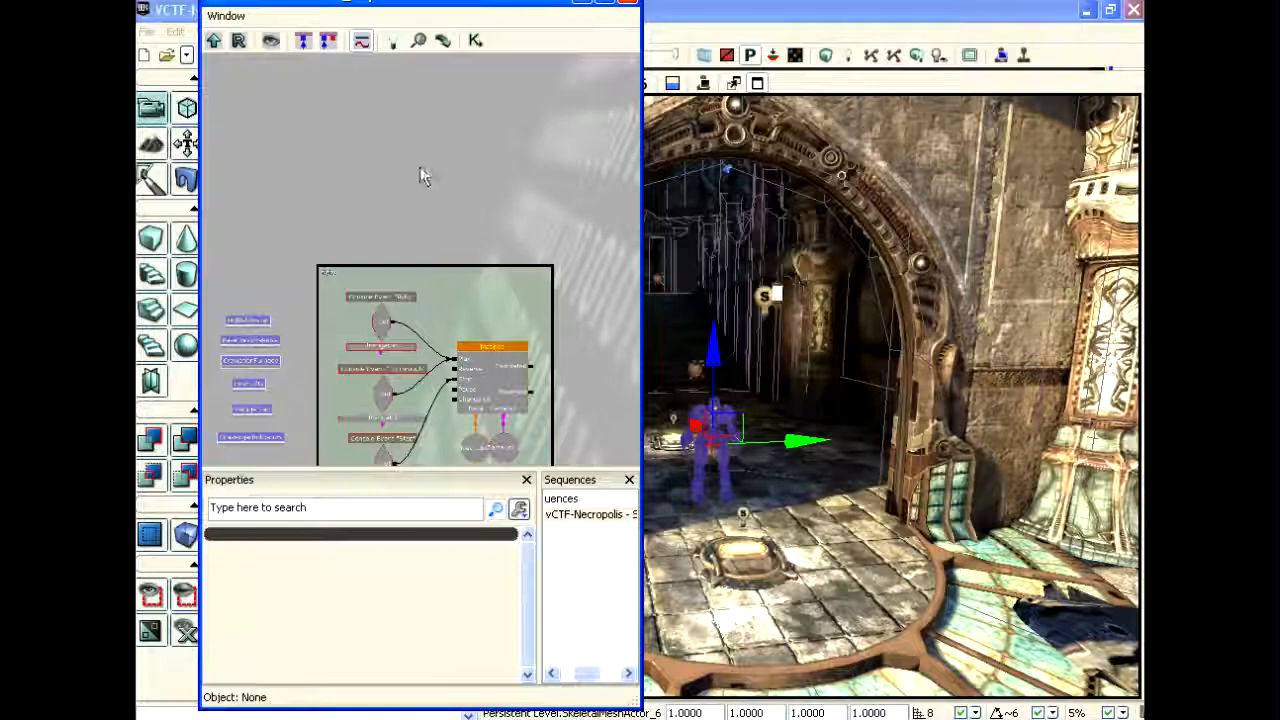
mouse_move(423, 151)
left_mouse_down()
mouse_move(477, 171)
mouse_move(429, 183)
mouse_move(463, 263)
mouse_move(500, 137)
mouse_move(446, 160)
mouse_move(391, 146)
mouse_move(416, 156)
left_mouse_up()
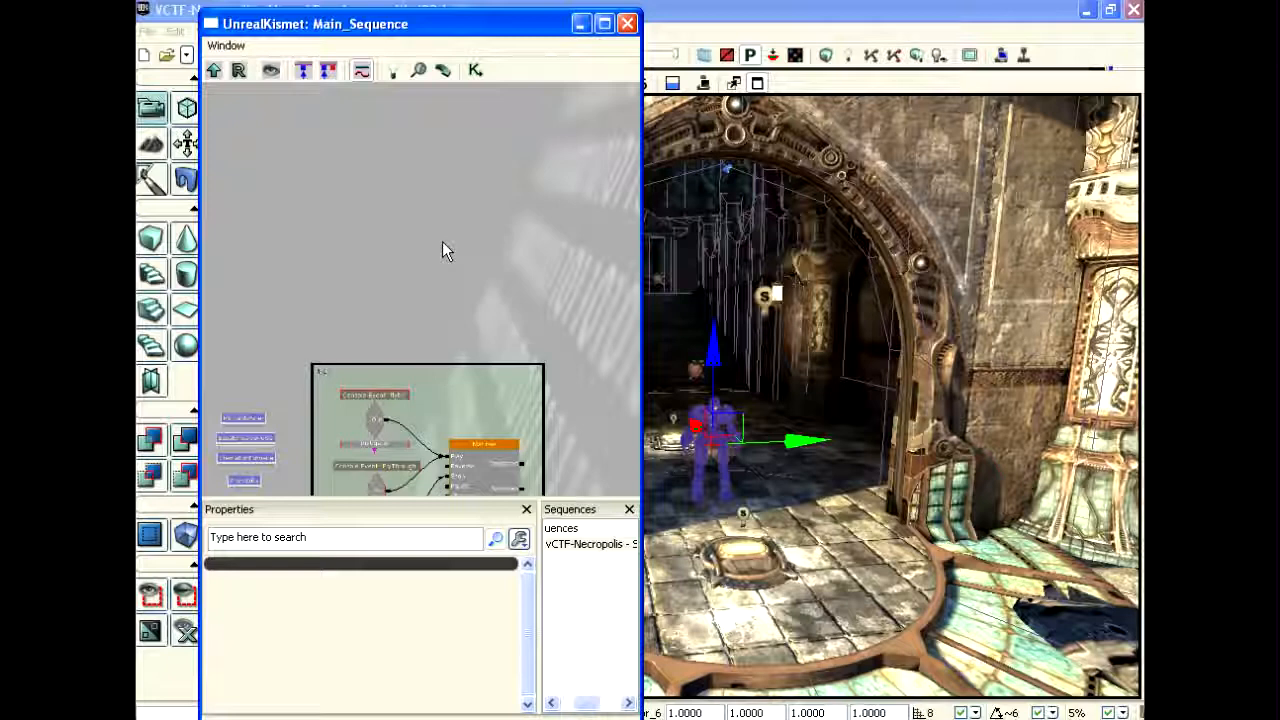
right_click(429, 173)
left_click(480, 179)
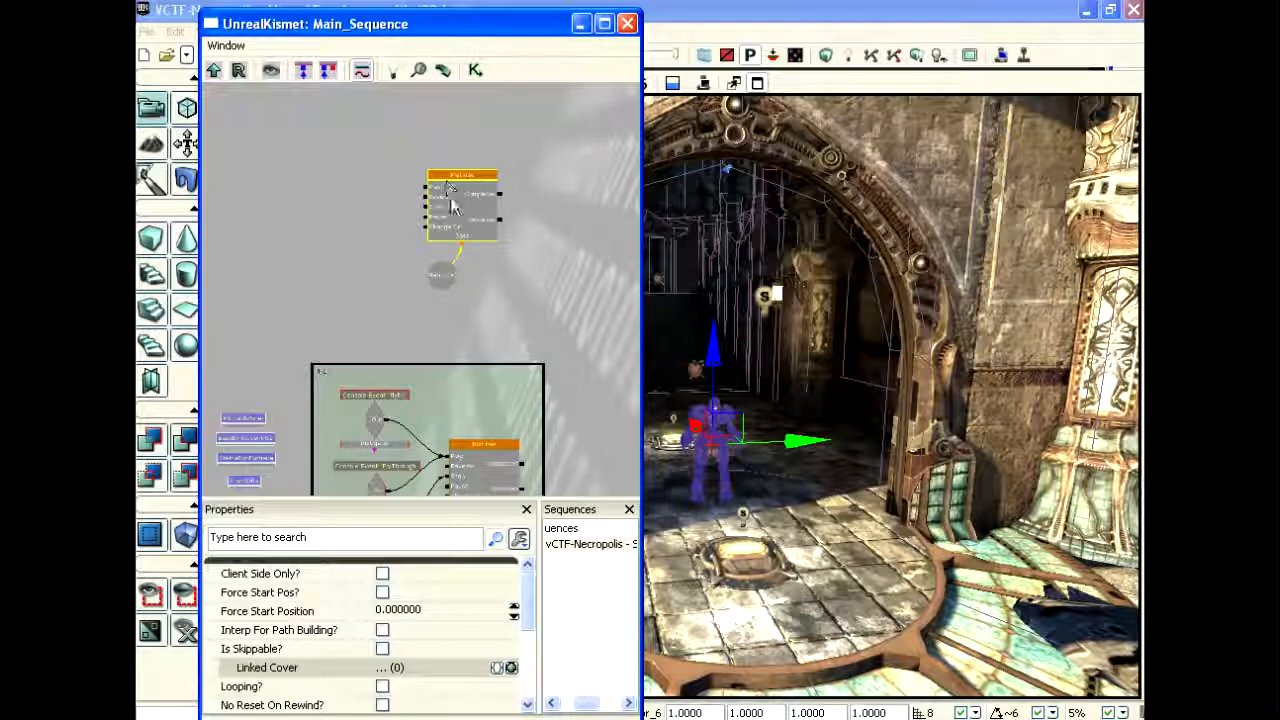
Open the new Matinee object for editing and close the Kismet window.
left_click_drag(362, 162, 334, 229)
scroll(346, 294, "up", 2)
double_click(438, 287)
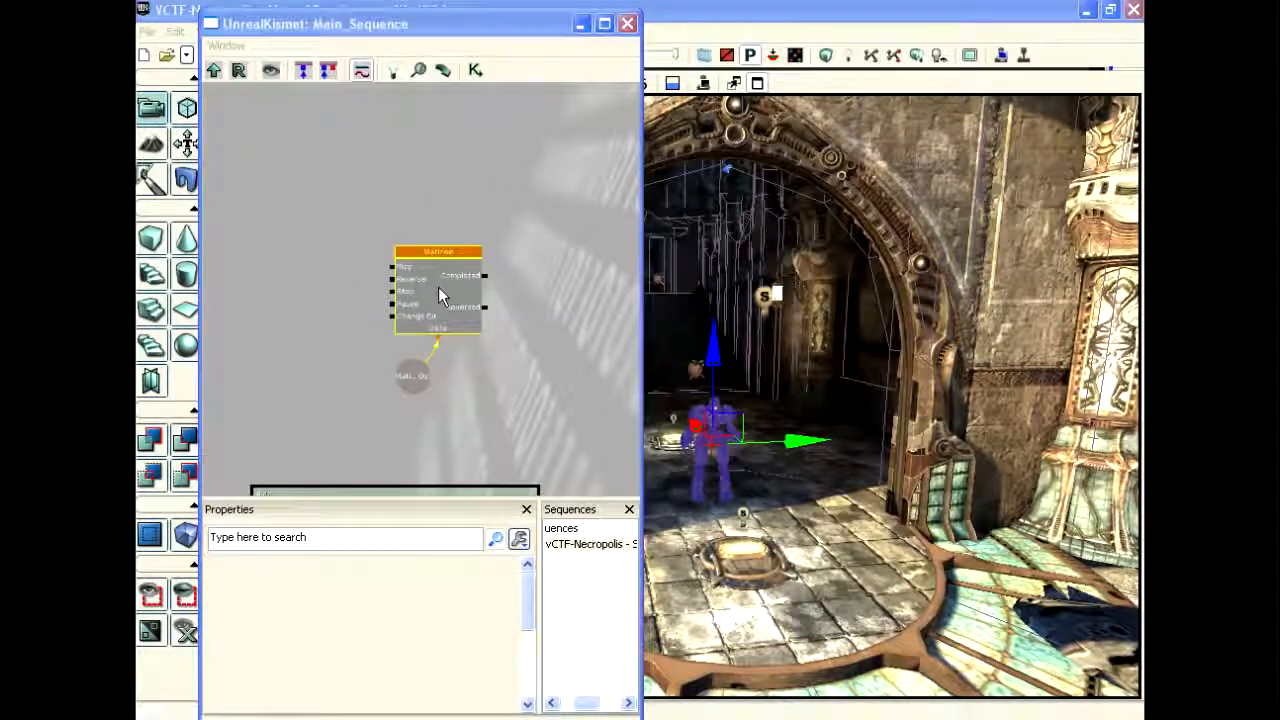
left_click(627, 23)
left_click_drag(576, 350, 605, 323)
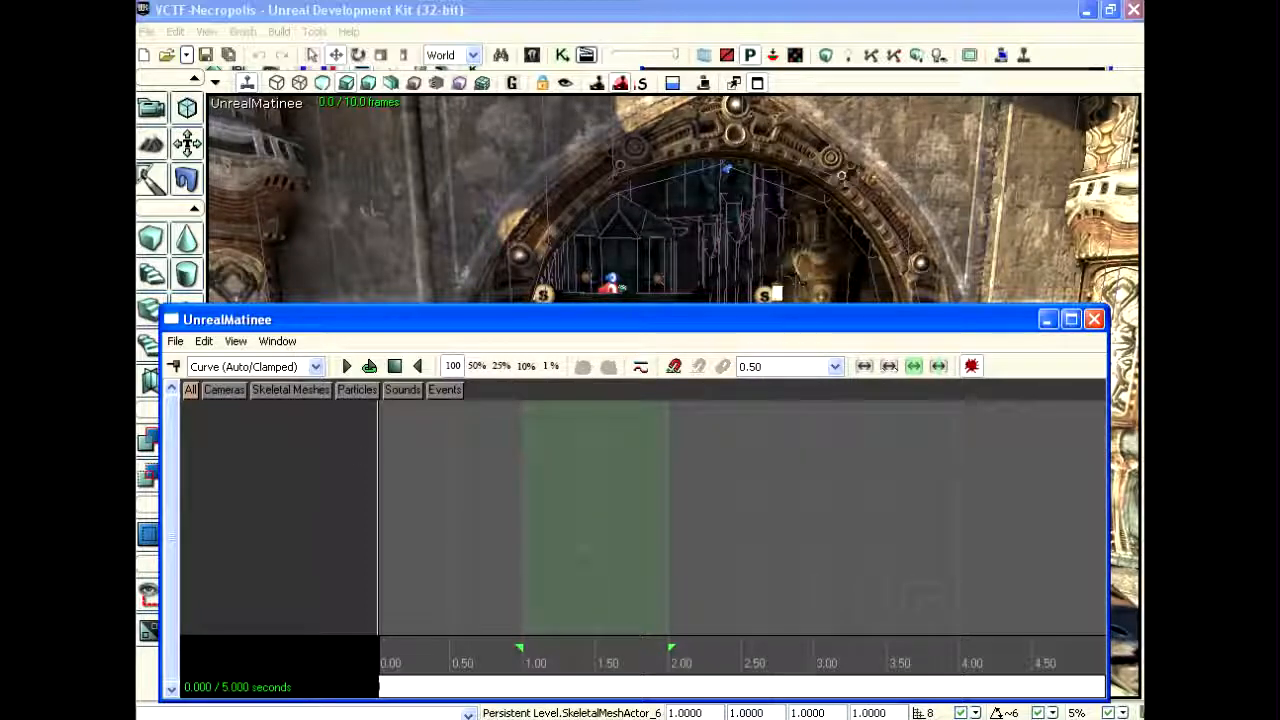
Extend the Matinee sequence to about 15 seconds and stretch its loop section from 0 over the whole length.
left_click_drag(500, 653, 440, 651)
scroll(458, 630, "down", 5)
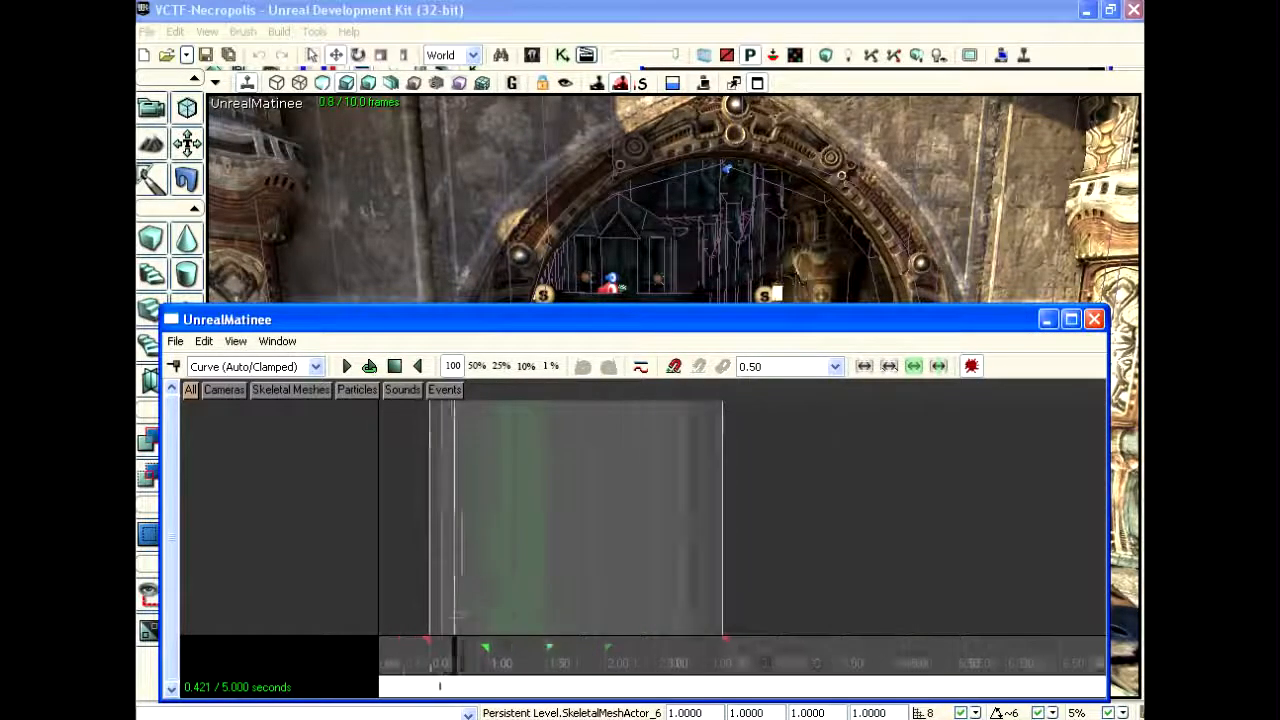
scroll(455, 615, "down", 2)
scroll(440, 605, "down", 2)
left_click_drag(474, 652, 409, 651)
mouse_move(512, 653)
left_mouse_down()
mouse_move(966, 651)
mouse_move(947, 642)
left_mouse_up()
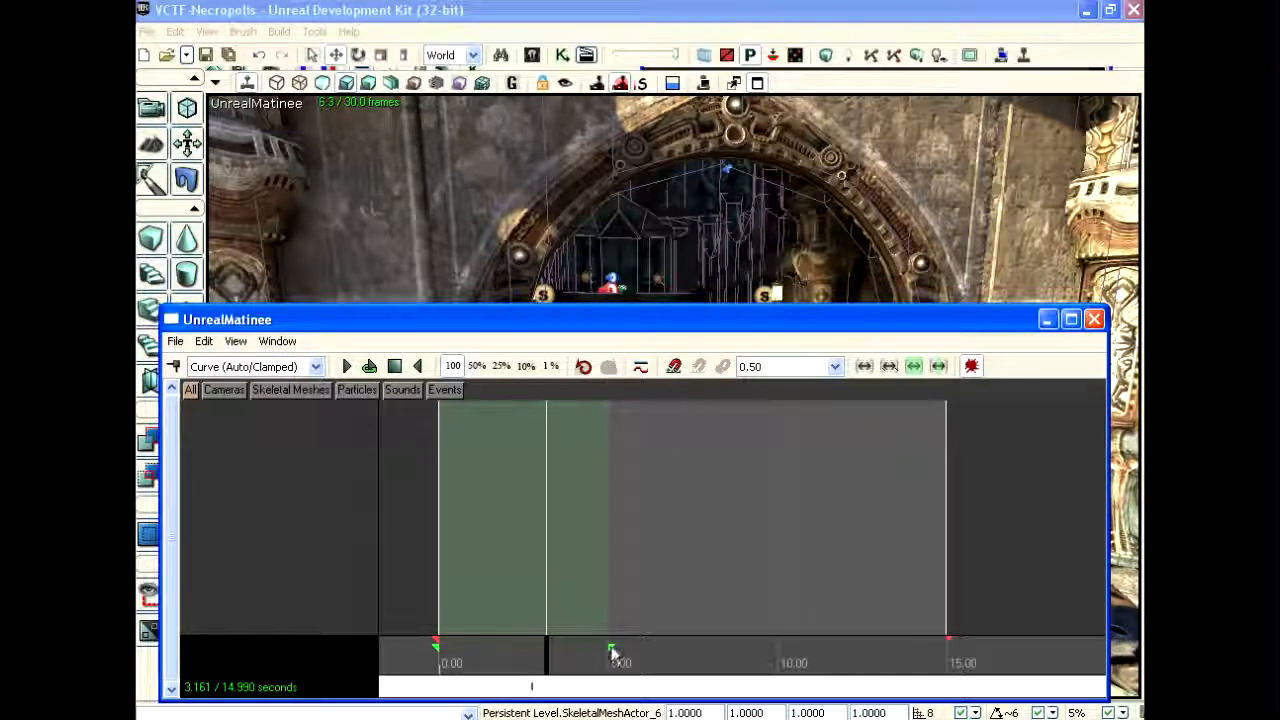
left_click_drag(611, 647, 975, 643)
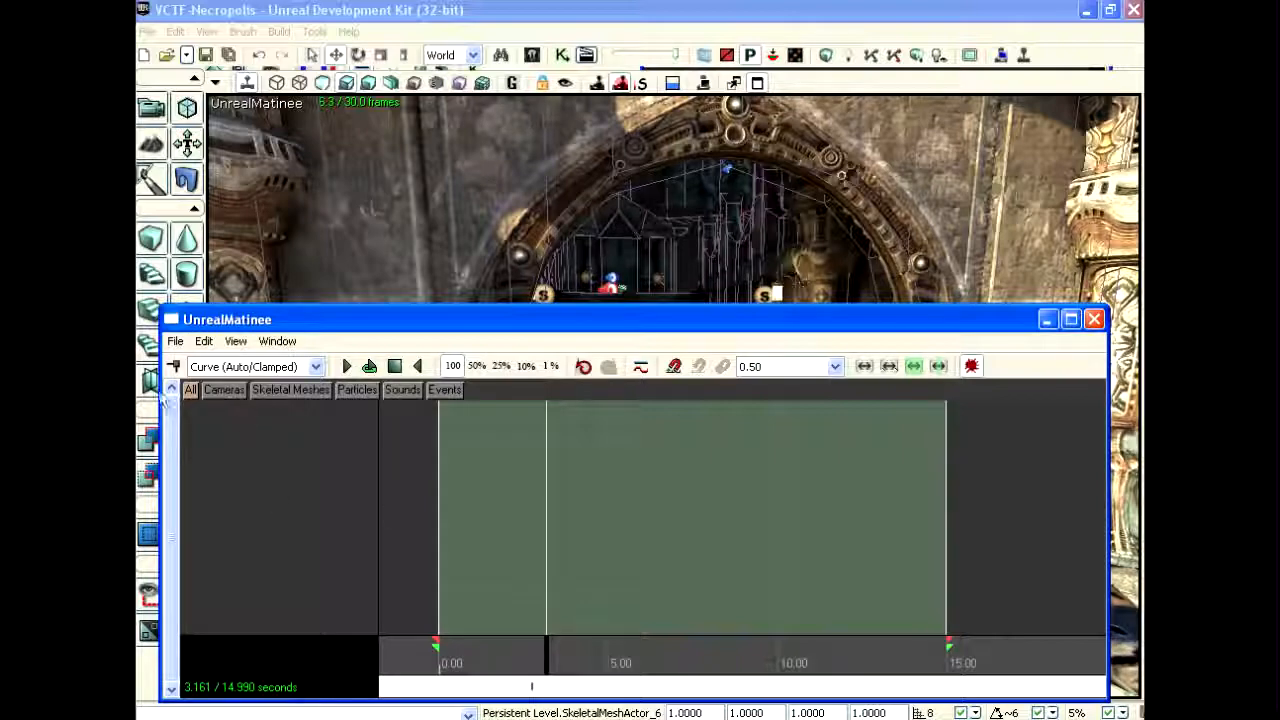
Add a new skeletal mesh group named Cathode to the Matinee for the selected robot.
left_click_drag(453, 327, 481, 462)
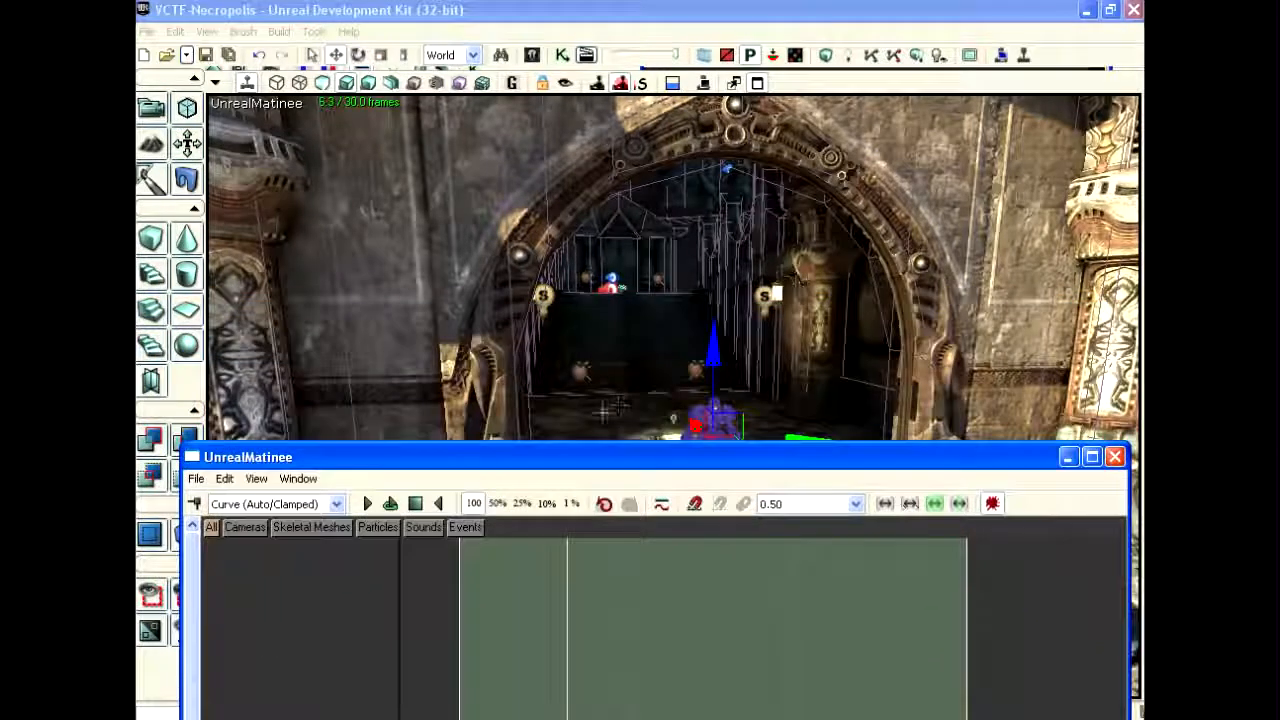
left_click_drag(672, 330, 672, 190)
middle_click_drag(672, 300, 672, 200)
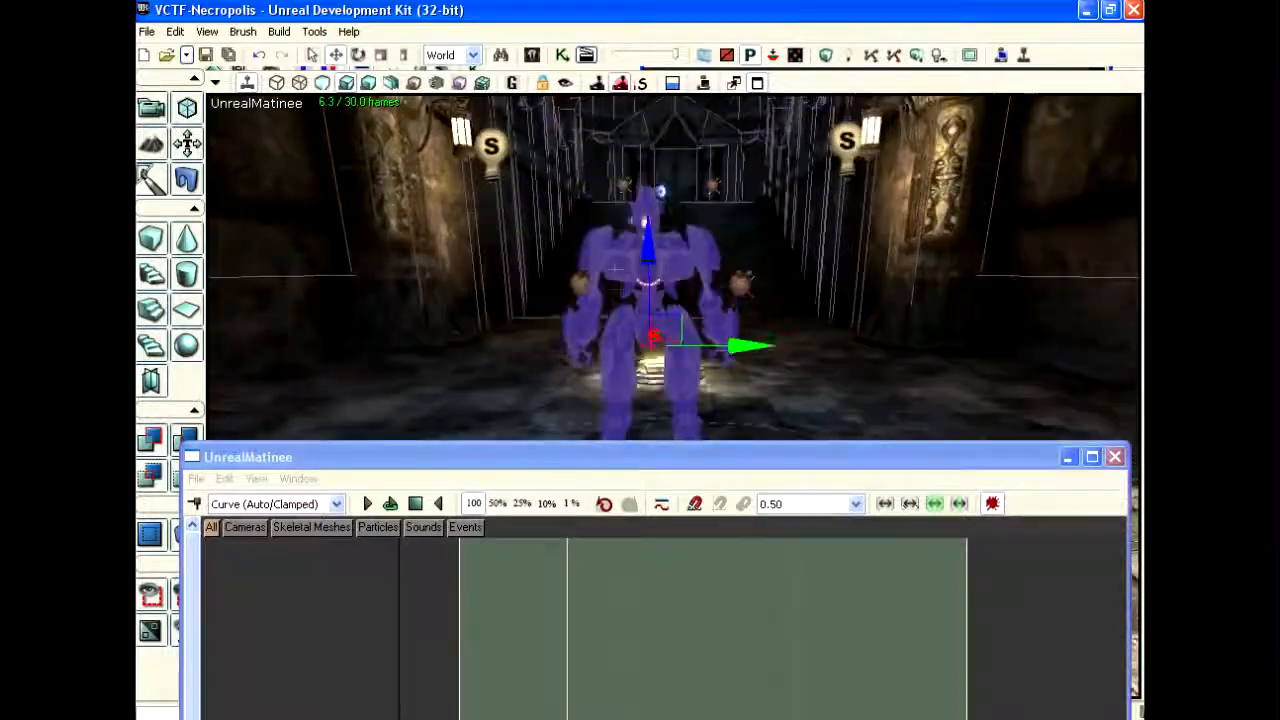
right_click(283, 568)
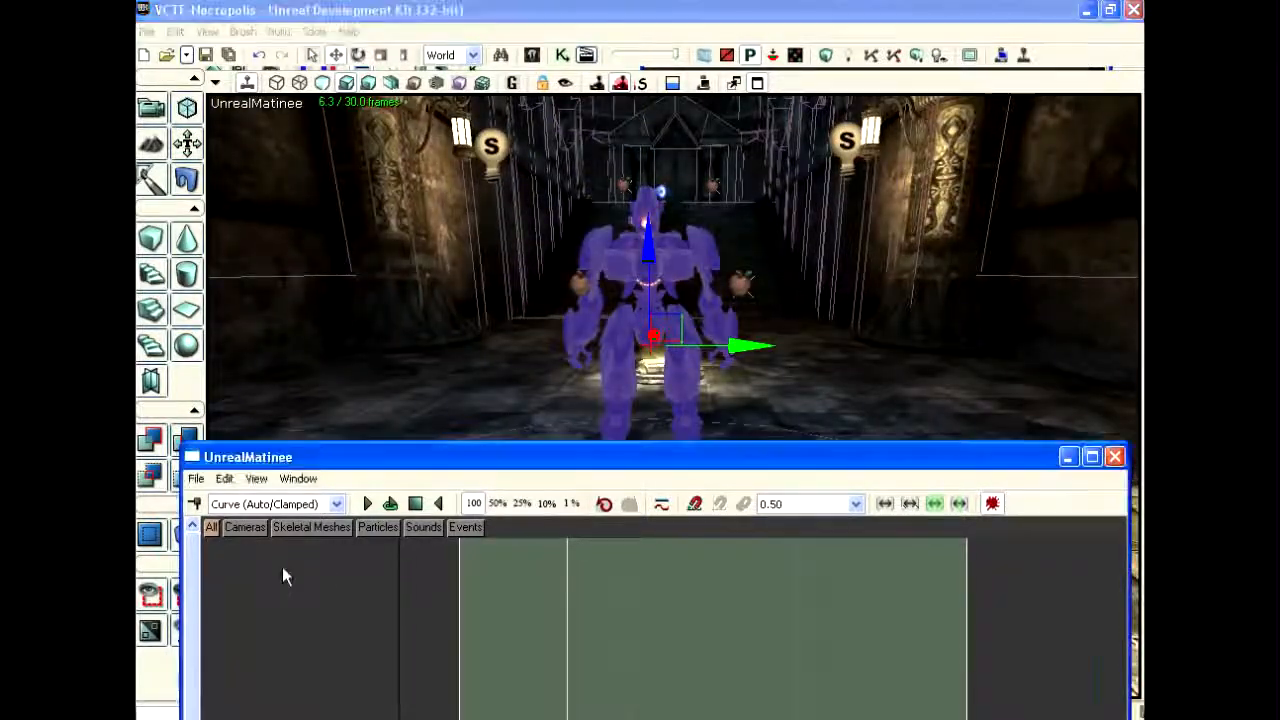
right_click(283, 568)
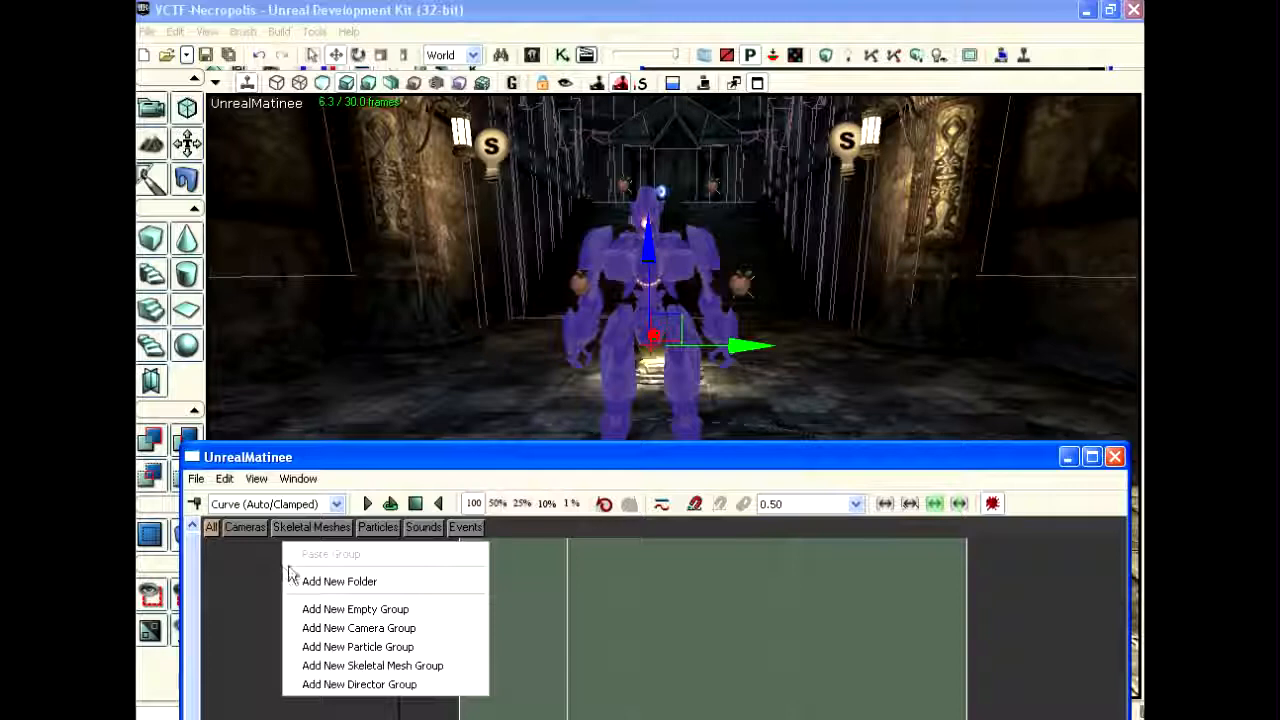
left_click(365, 665)
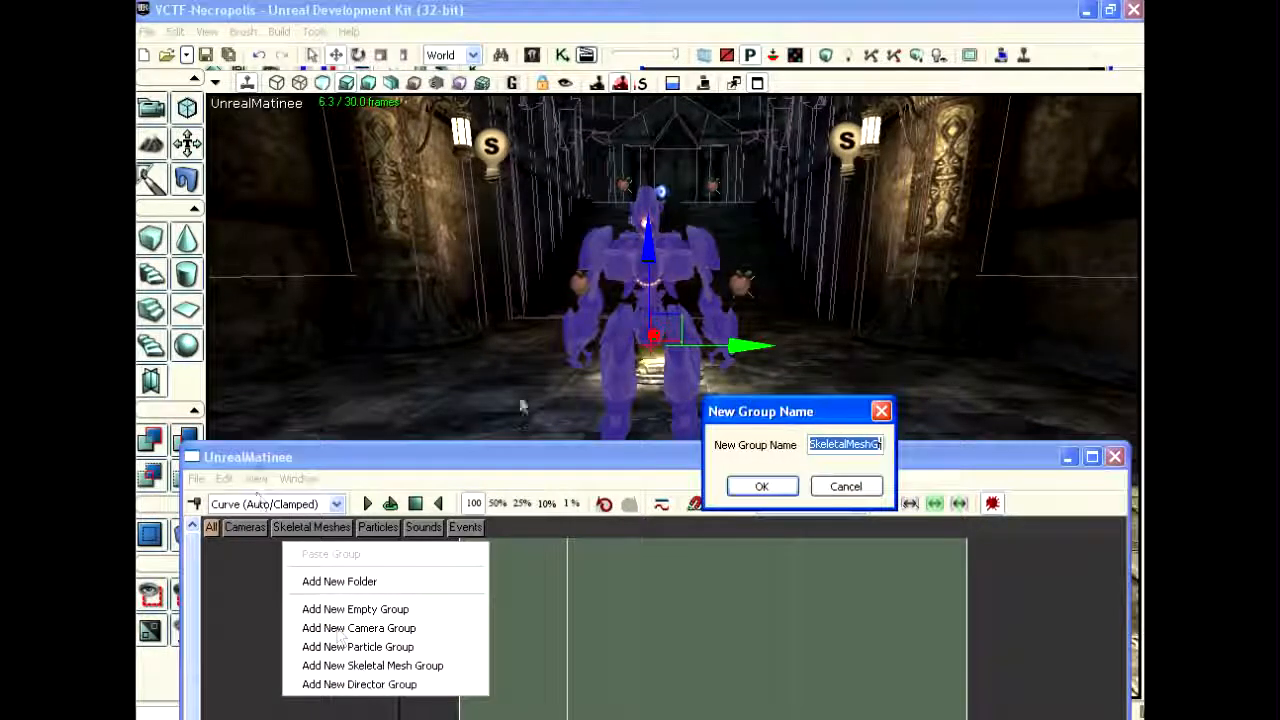
type("Cathode")
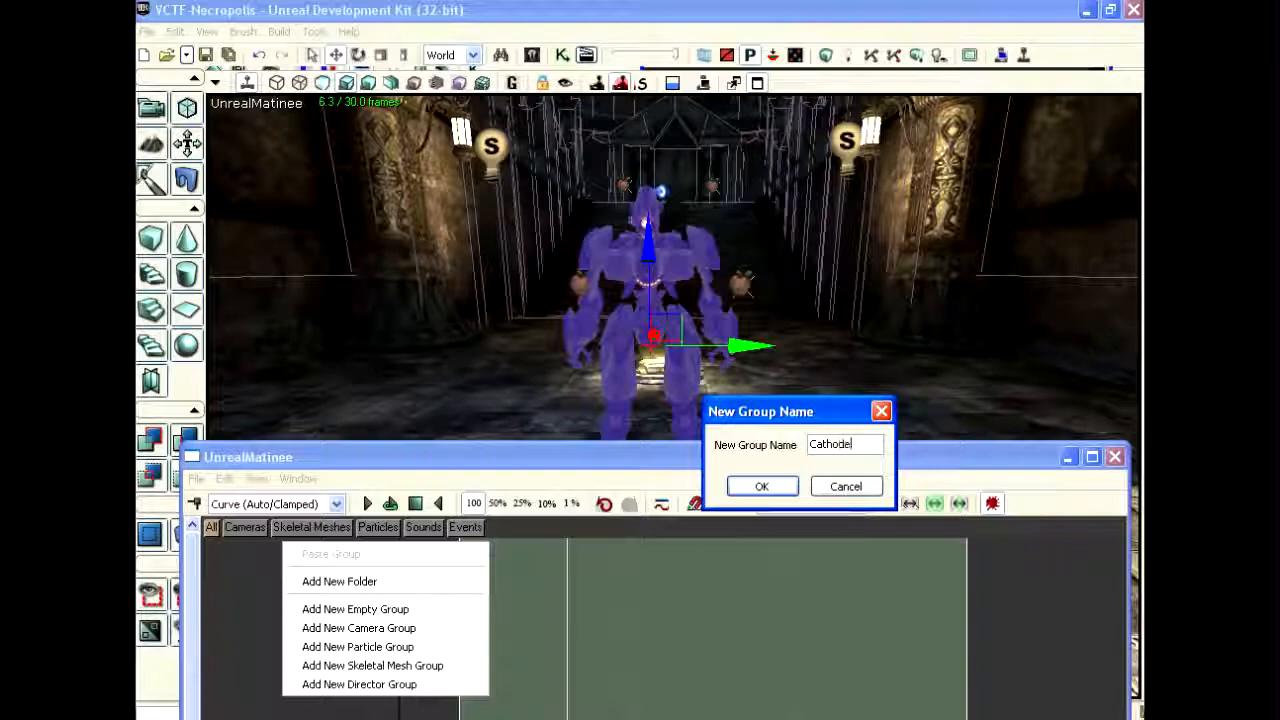
key("Return")
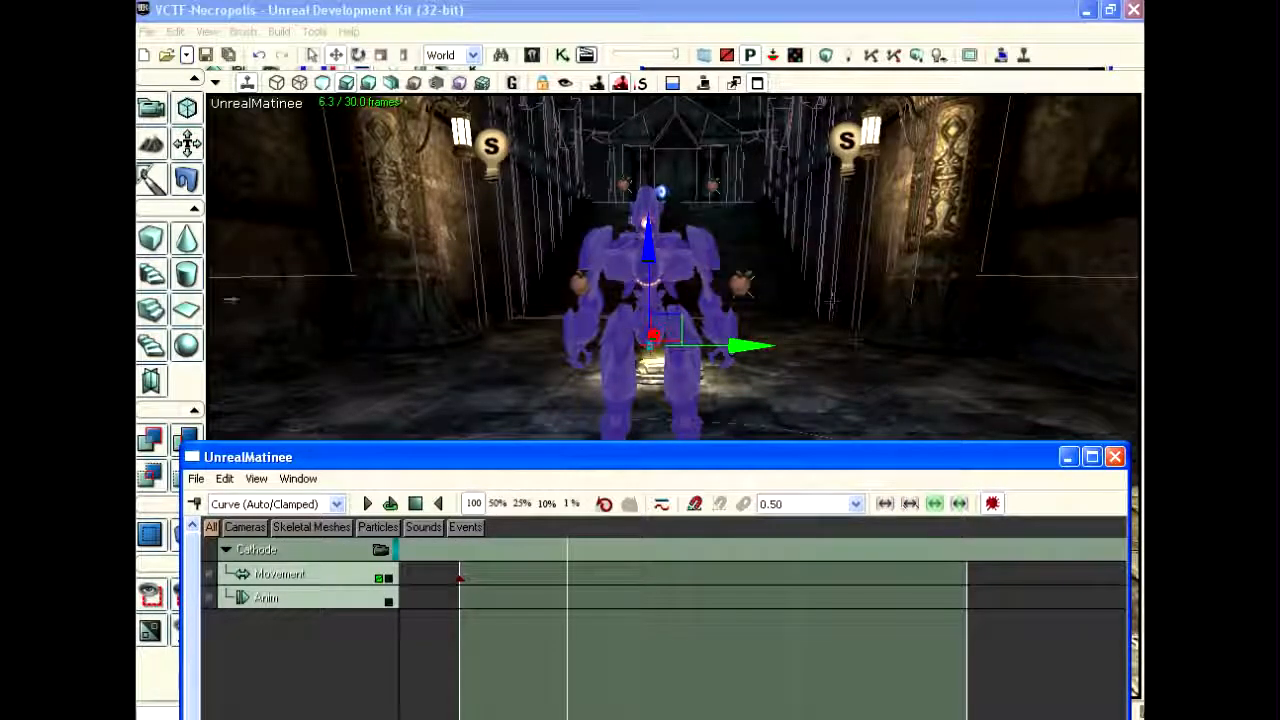
left_click_drag(409, 463, 418, 393)
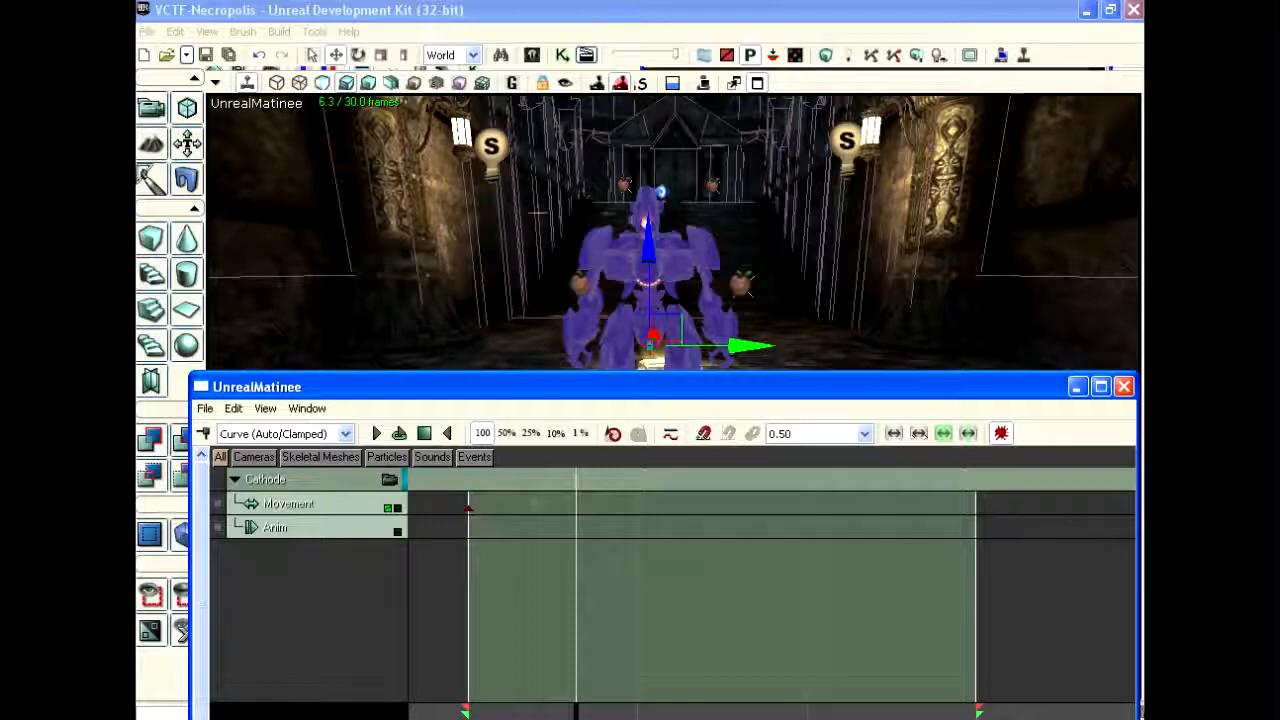
Delete the existing Movement track from the Cathode group.
right_click_drag(670, 240, 670, 240)
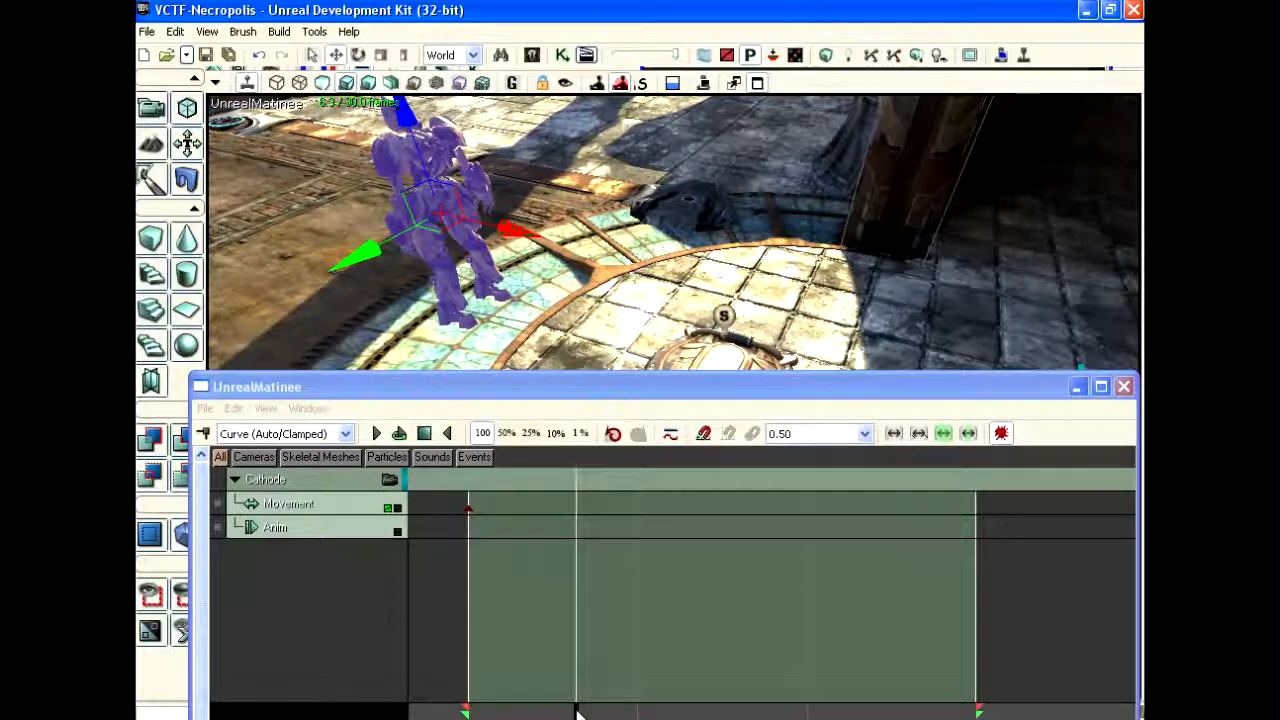
left_click_drag(576, 711, 569, 712)
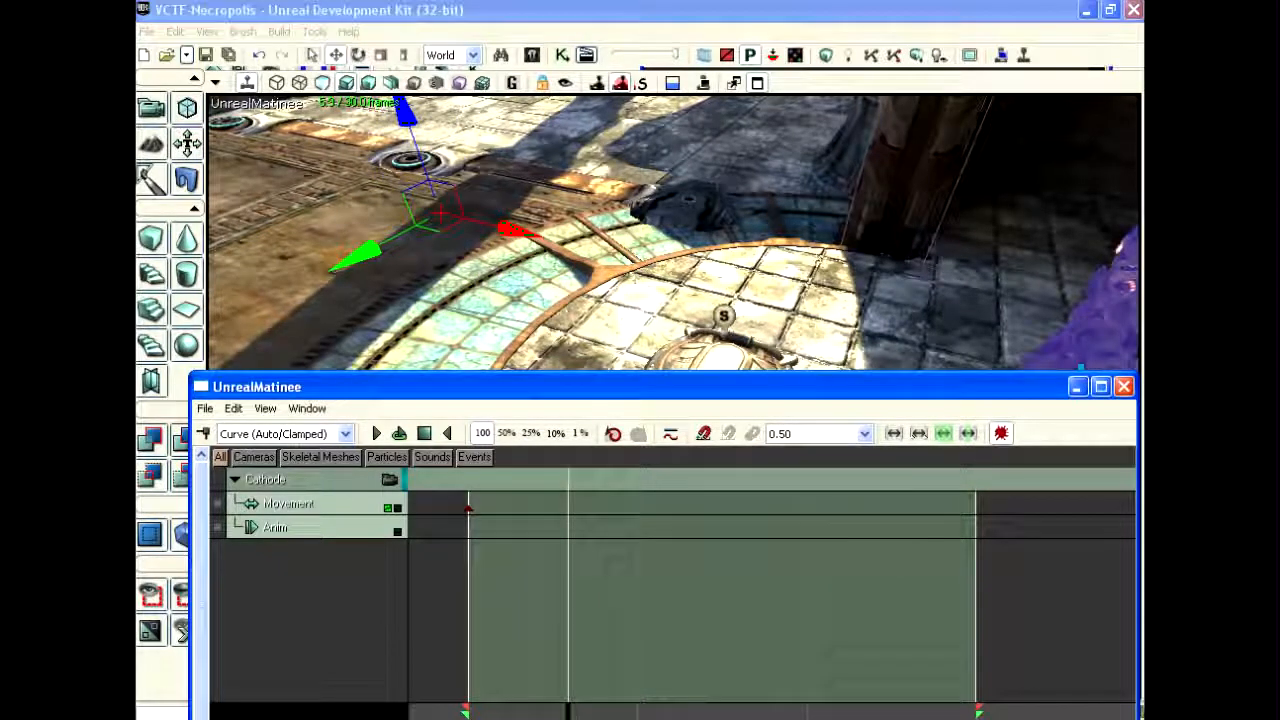
left_click(466, 508)
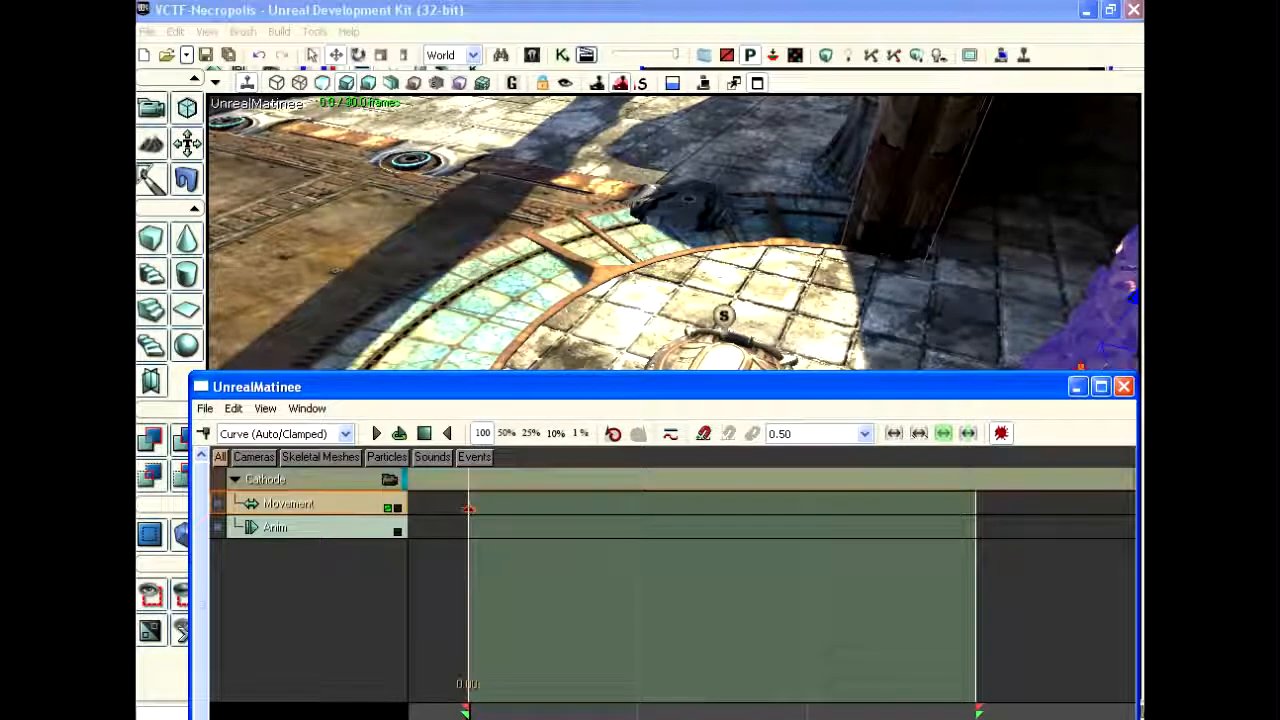
left_click_drag(680, 240, 790, 240)
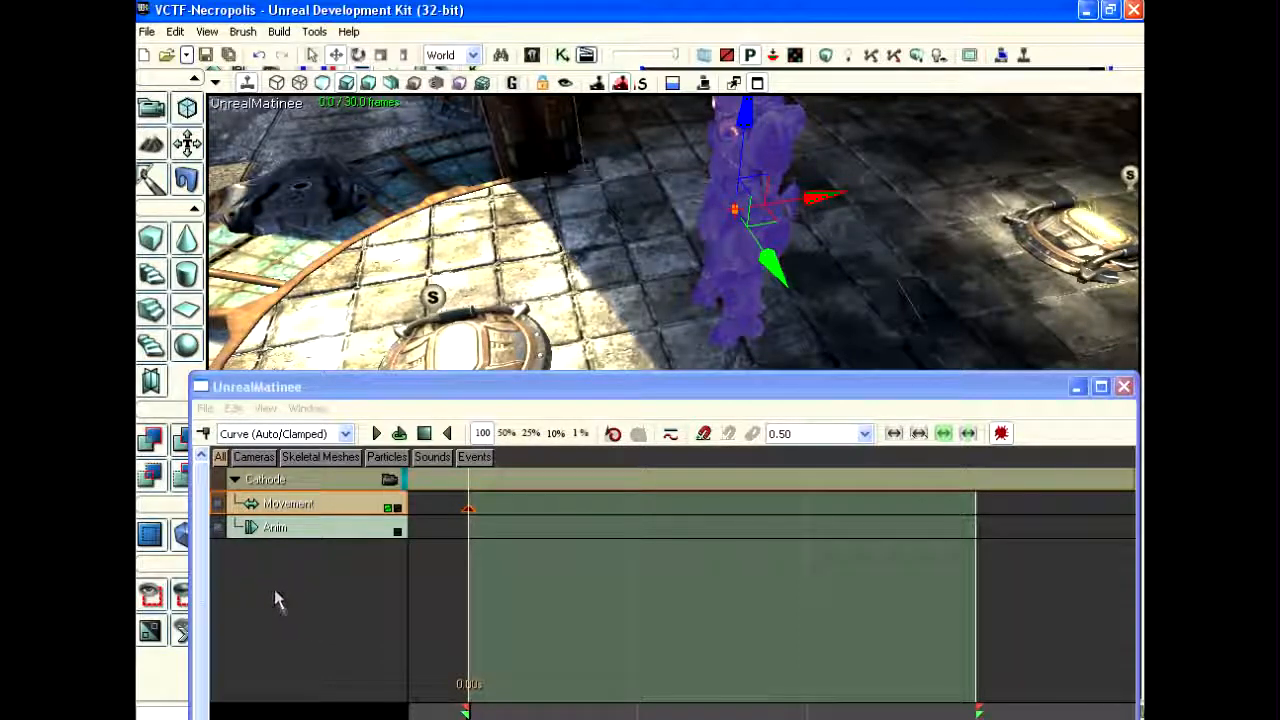
right_click(322, 501)
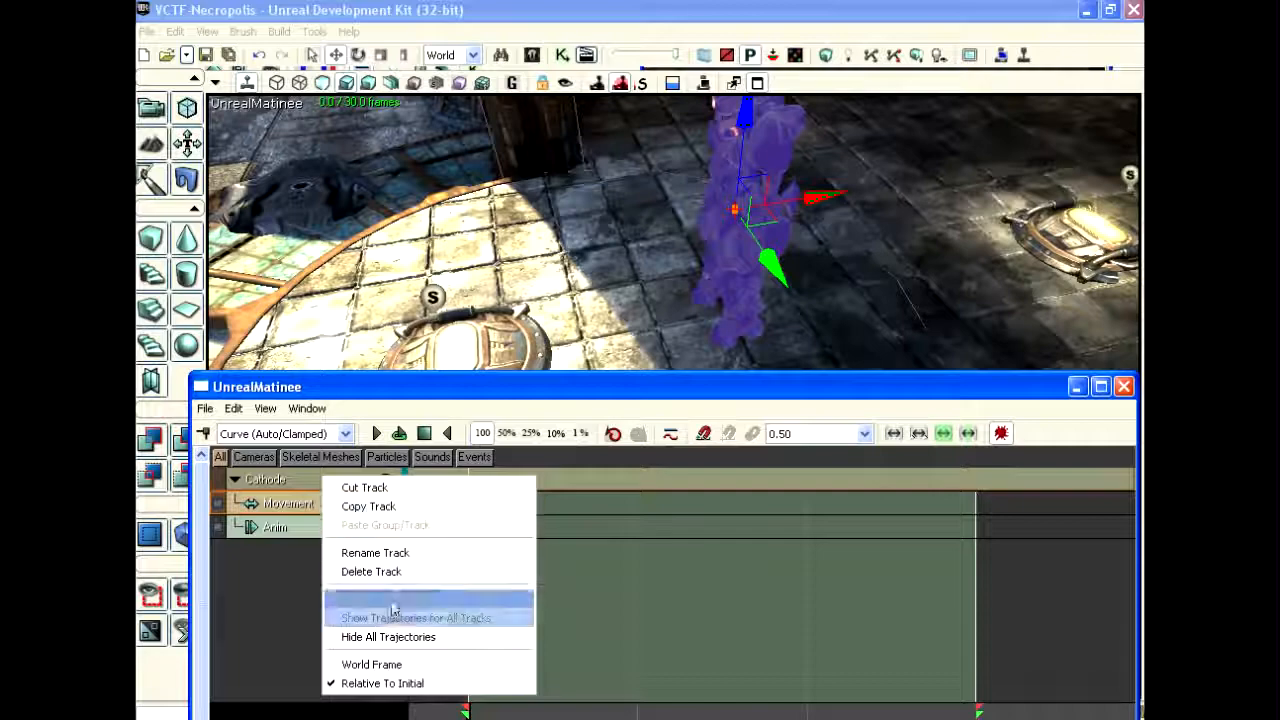
left_click(366, 571)
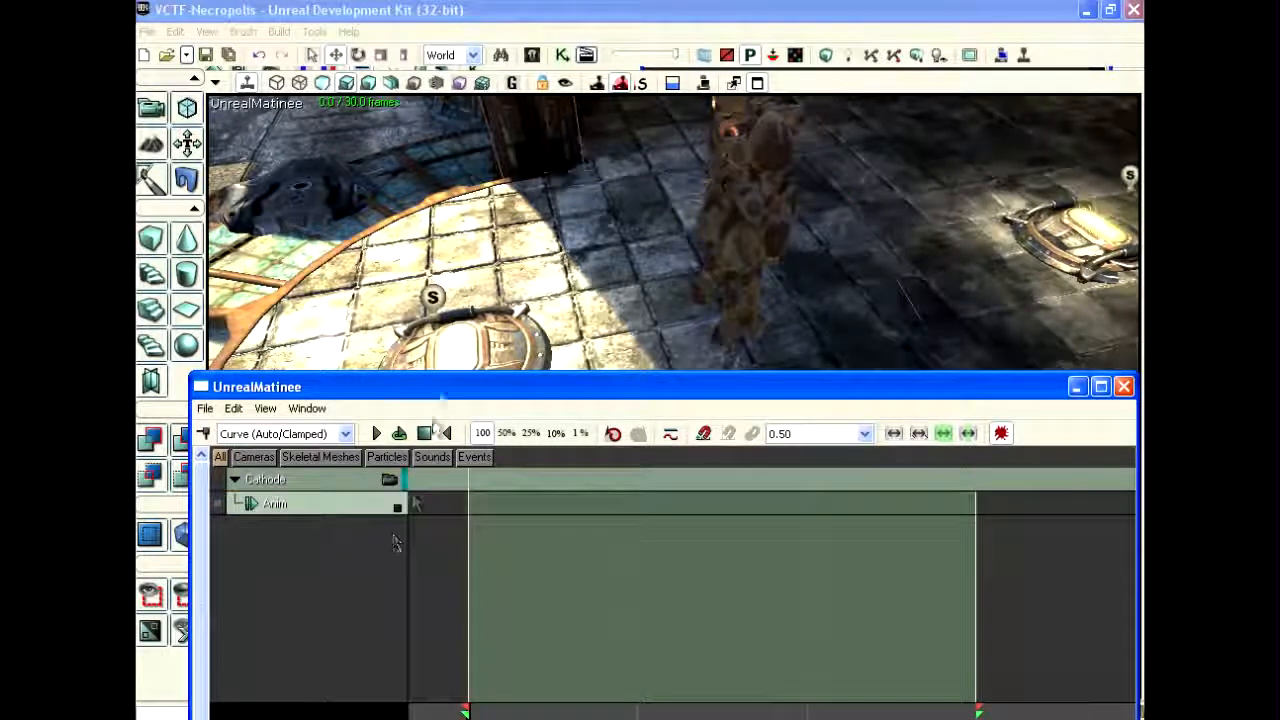
left_click(787, 233)
left_click_drag(787, 233, 660, 237)
left_click_drag(600, 712, 464, 712)
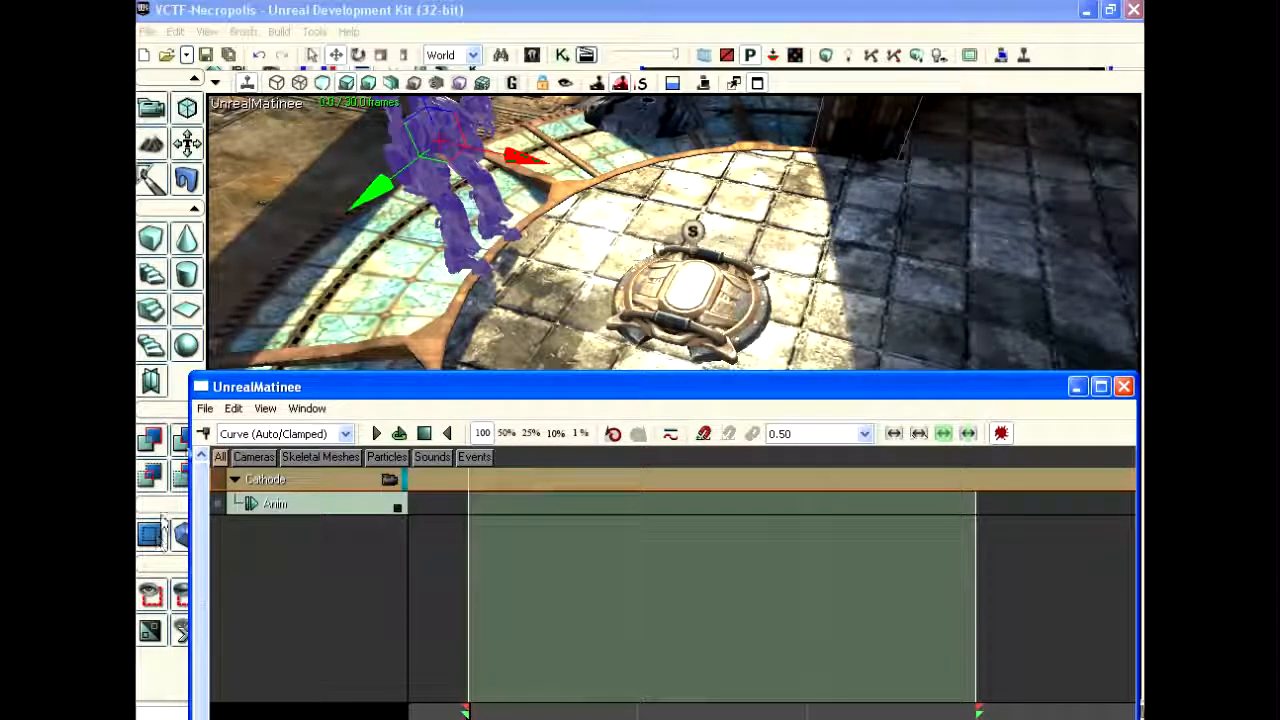
right_click(308, 484)
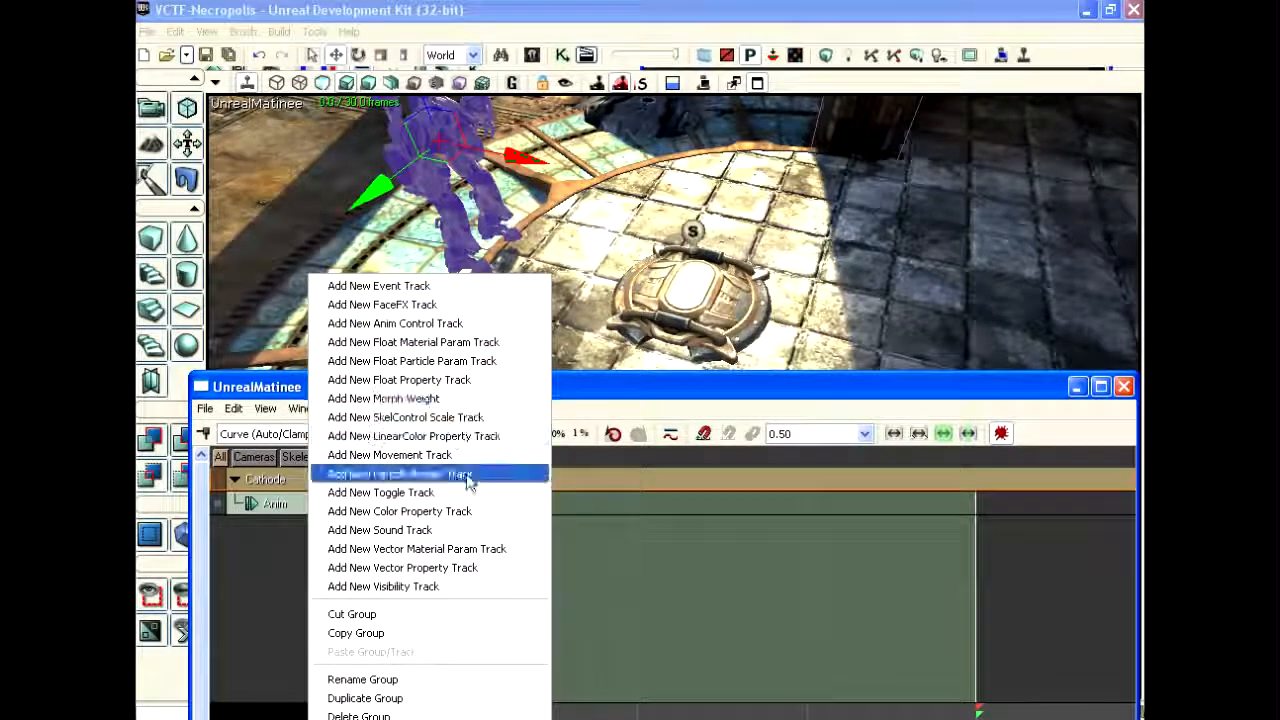
left_click(432, 456)
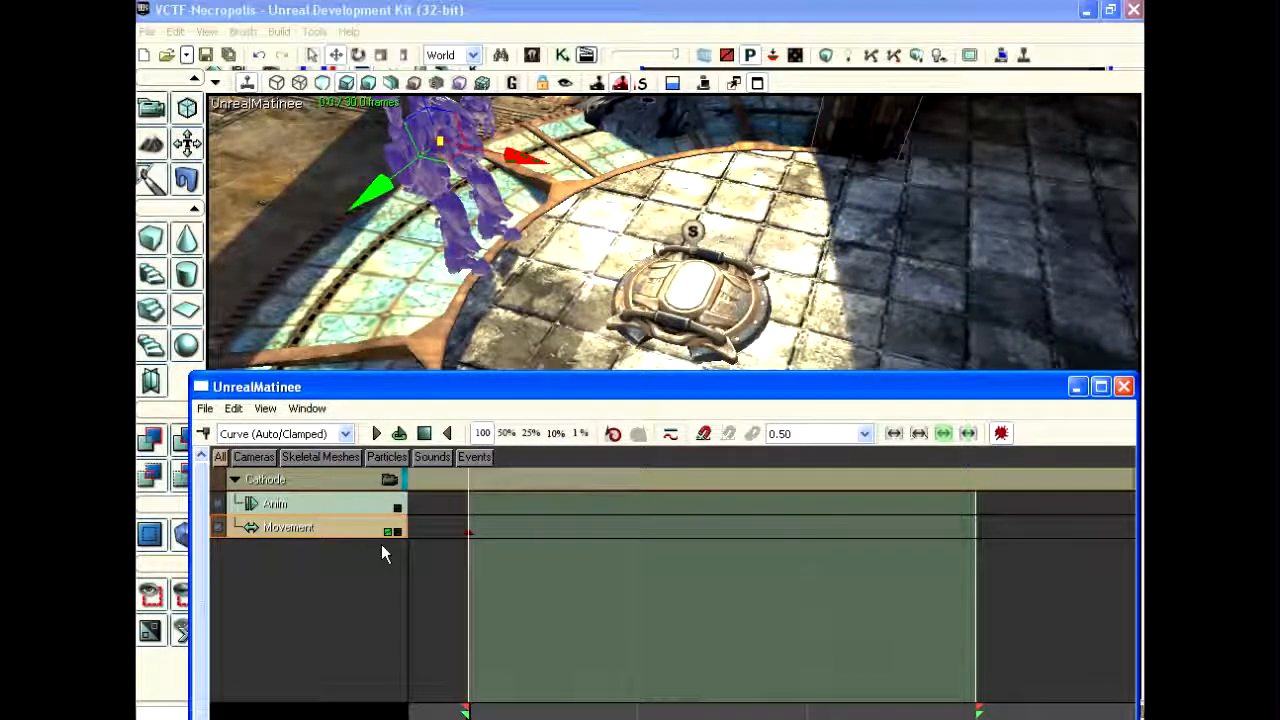
key("Up")
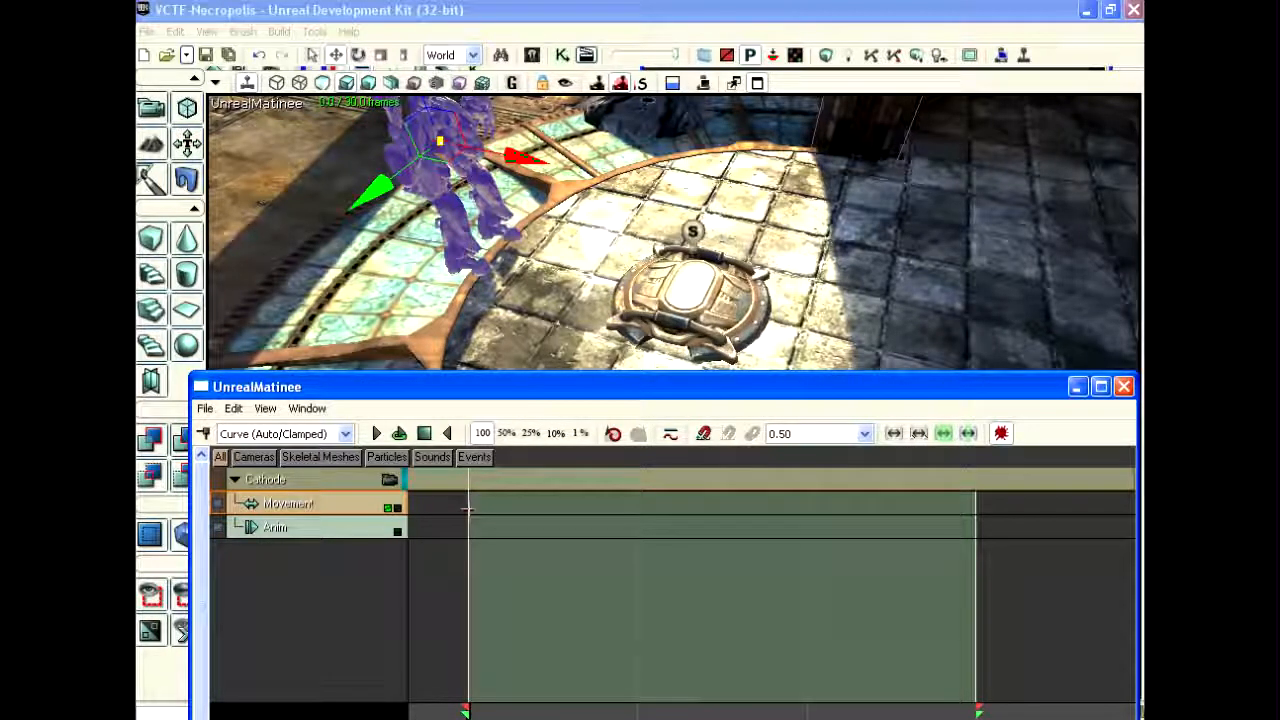
right_click(324, 505)
left_click(420, 574)
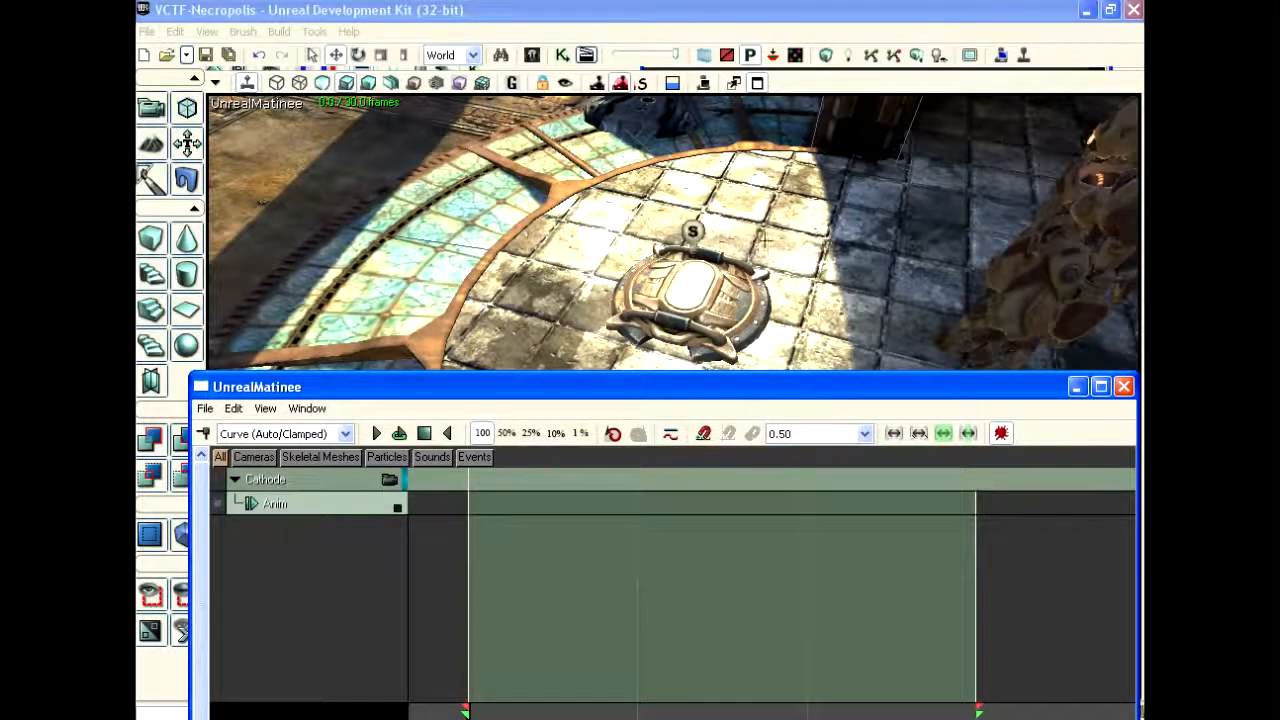
Select the robot, add a new Movement track to the Cathode group and place it above the Anim track.
right_click_drag(766, 241, 859, 247)
left_click(838, 246)
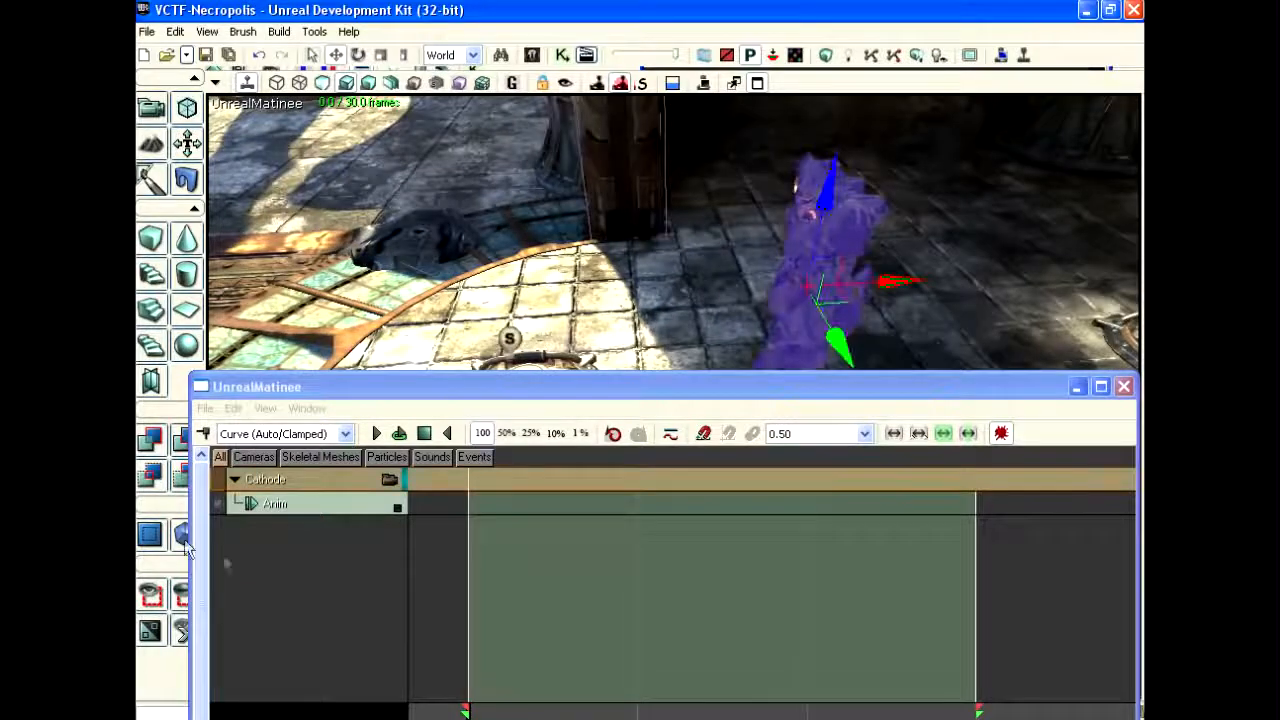
right_click(298, 479)
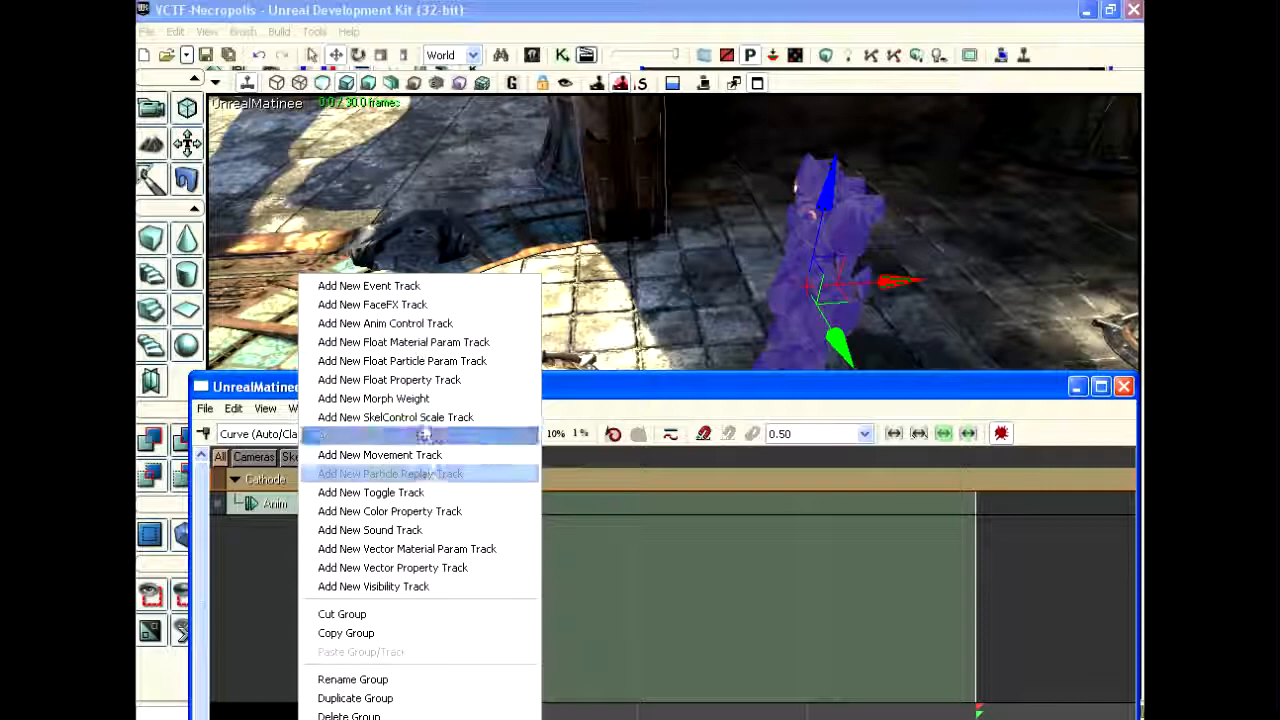
left_click(420, 455)
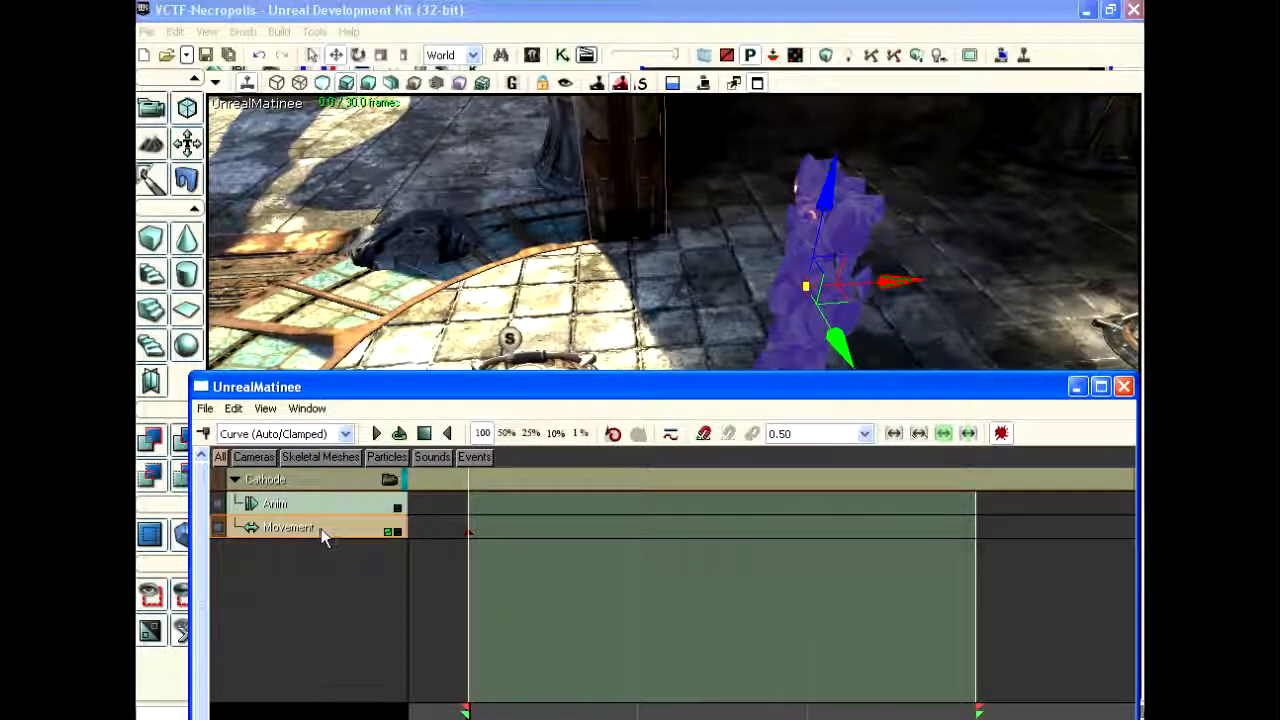
key("alt+Up")
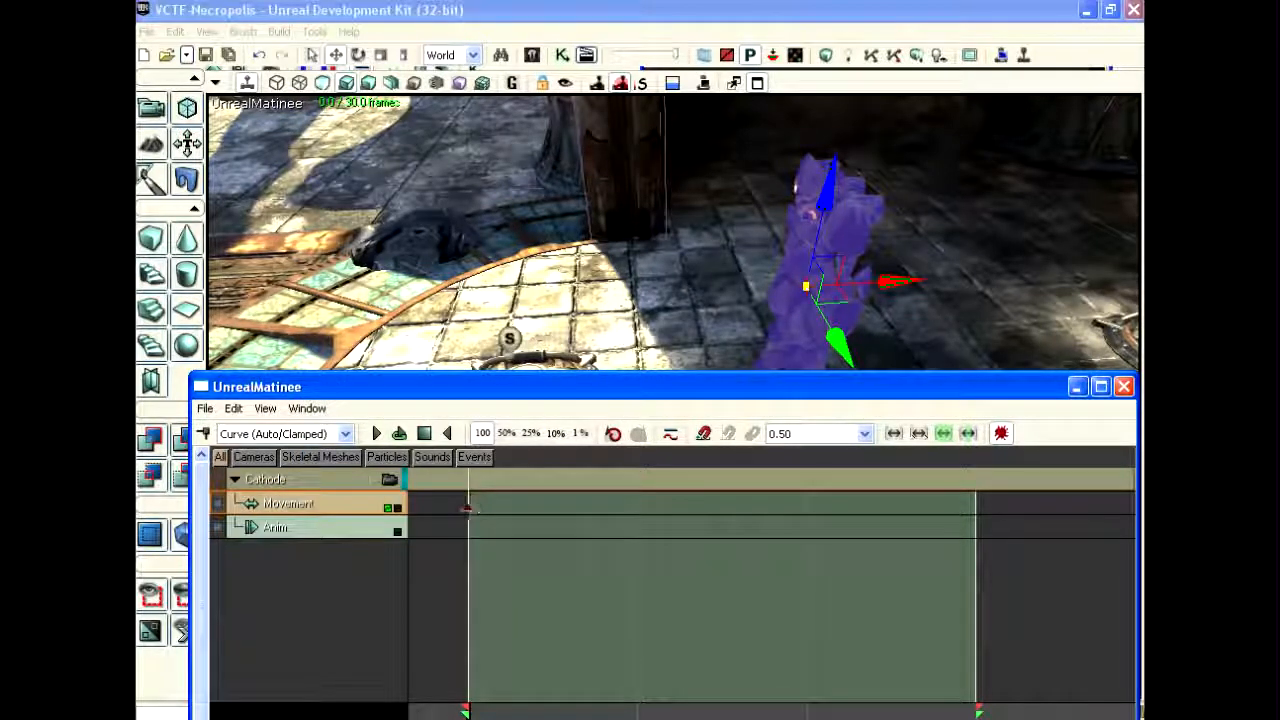
Show the properties of the Cathode group and add one empty Group Anim Sets entry.
right_click_drag(618, 236, 379, 364)
left_click(289, 528)
left_click(310, 503)
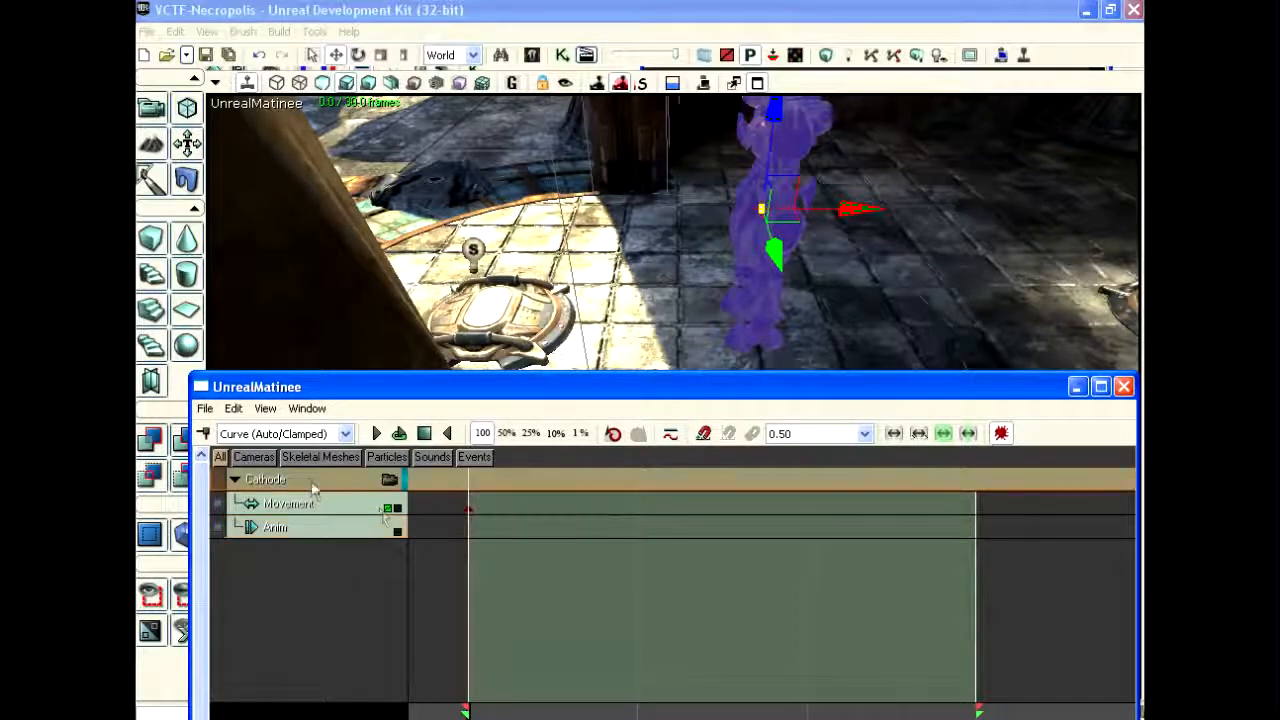
left_click_drag(622, 393, 606, 305)
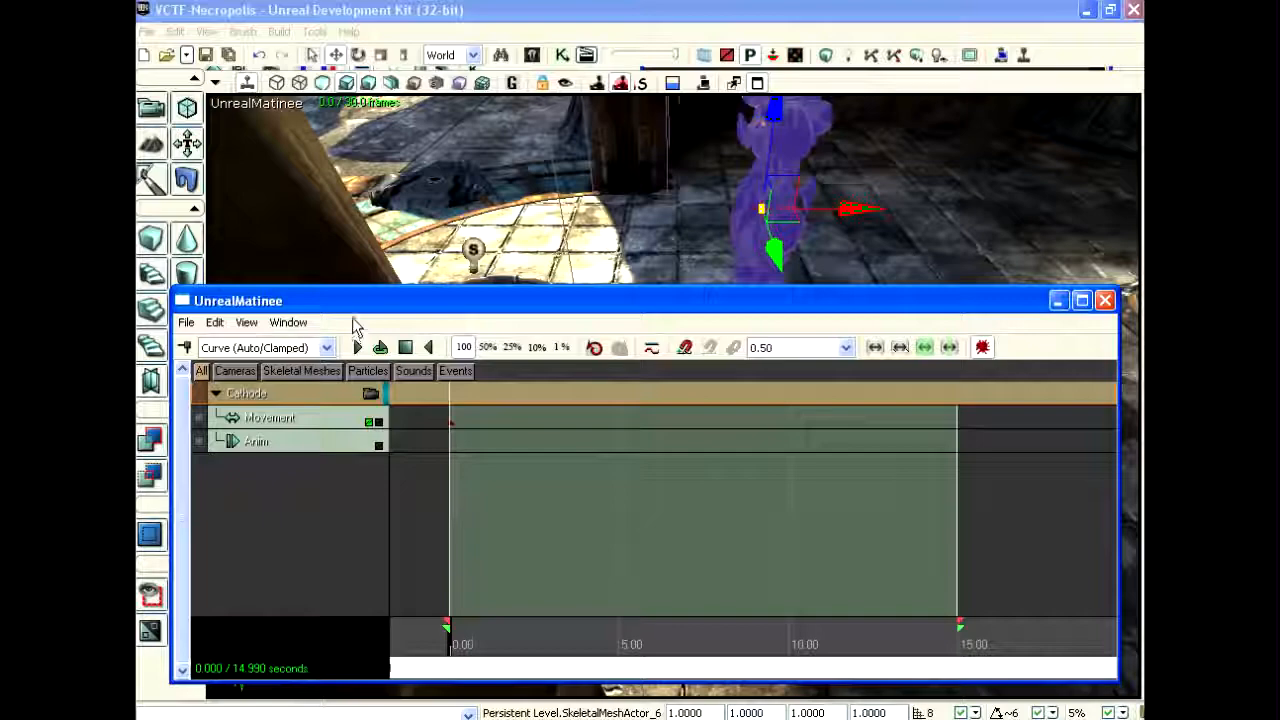
mouse_move(622, 214)
right_mouse_down()
mouse_move(628, 170)
mouse_move(660, 150)
mouse_move(595, 192)
mouse_move(670, 215)
mouse_move(610, 200)
mouse_move(760, 200)
mouse_move(670, 205)
mouse_move(690, 180)
mouse_move(640, 205)
right_mouse_up()
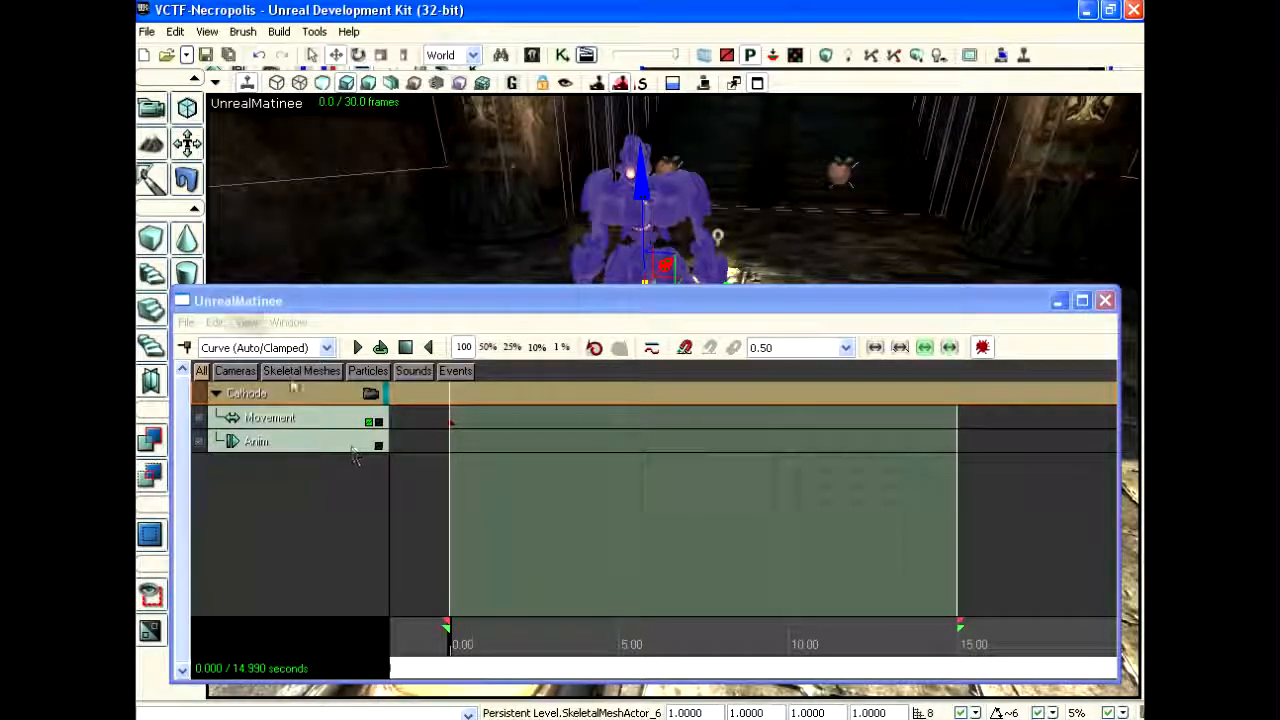
left_click(288, 322)
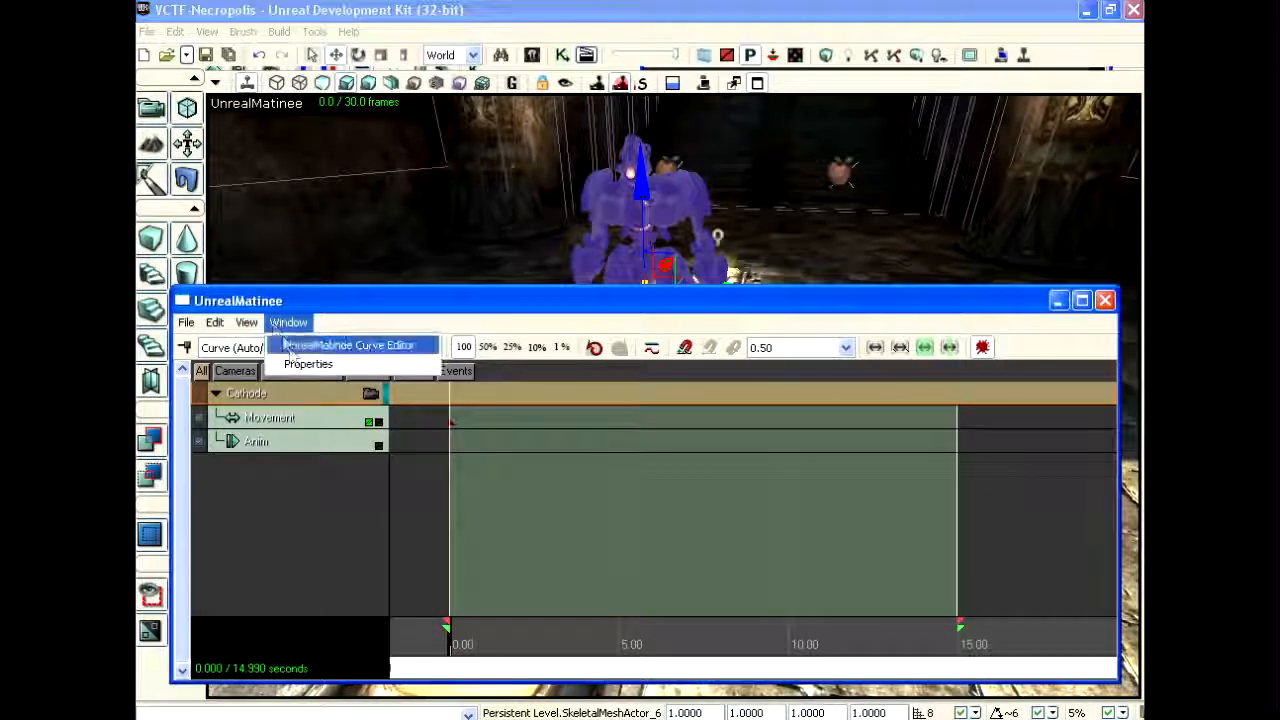
left_click(306, 363)
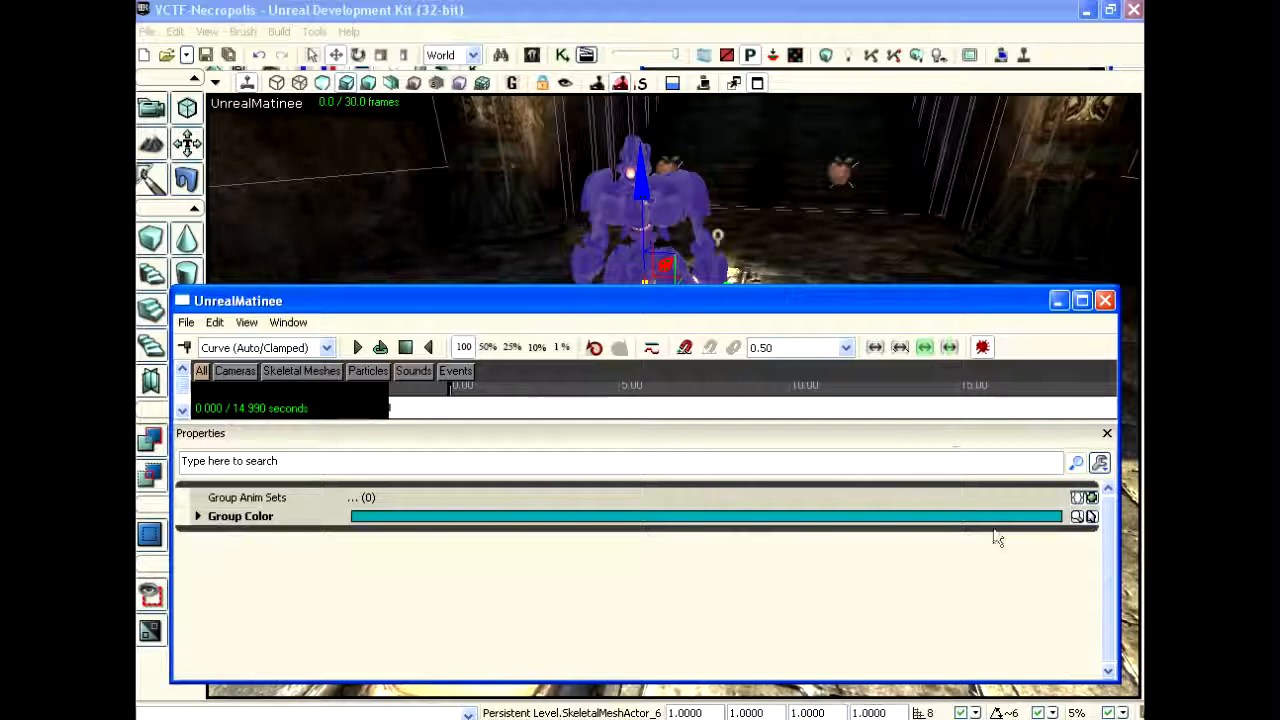
left_click(1091, 498)
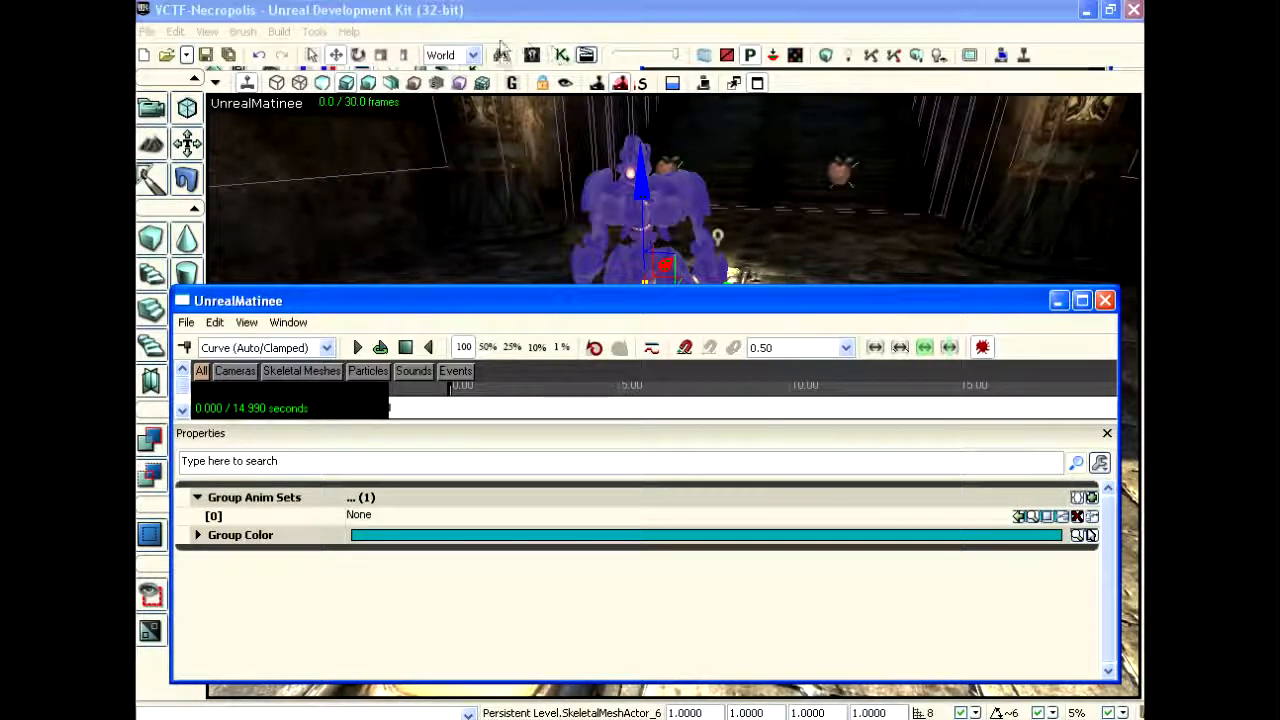
Filter the Content Browser to Animation Sets in the Characters packages and select K_AnimHuman_BaseMale.
left_click(531, 56)
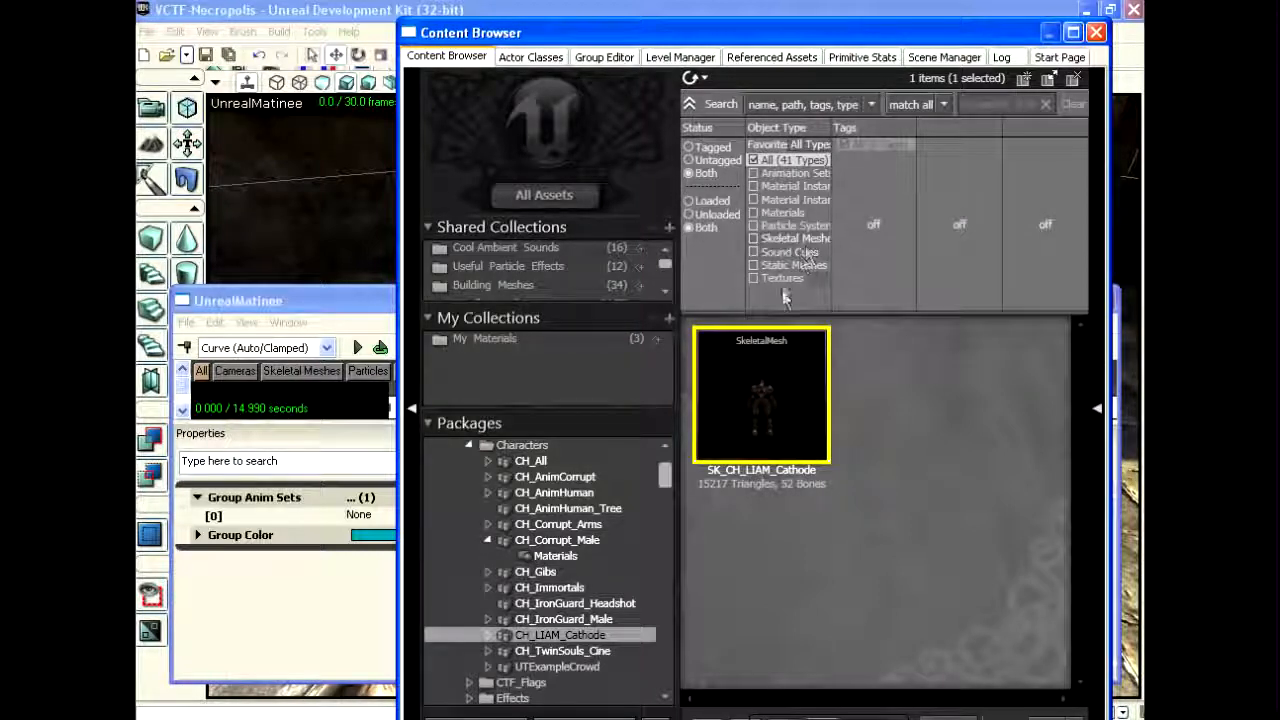
left_click(775, 173)
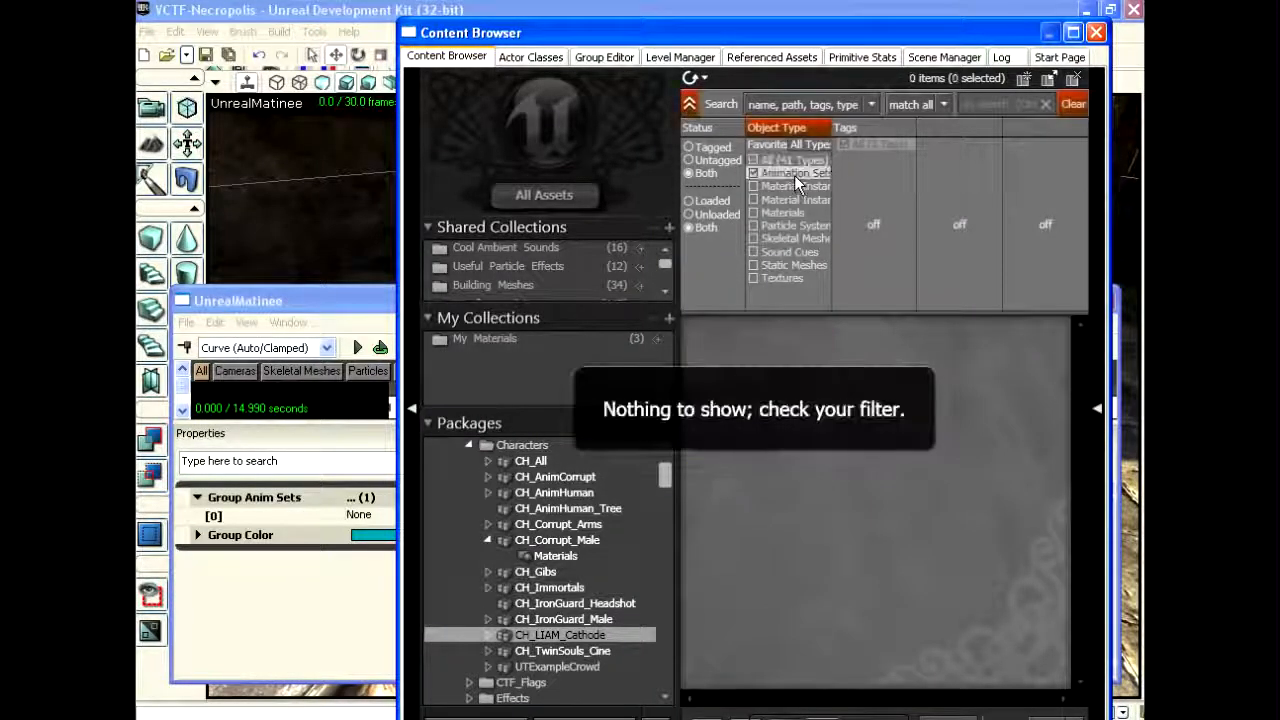
left_click(530, 446)
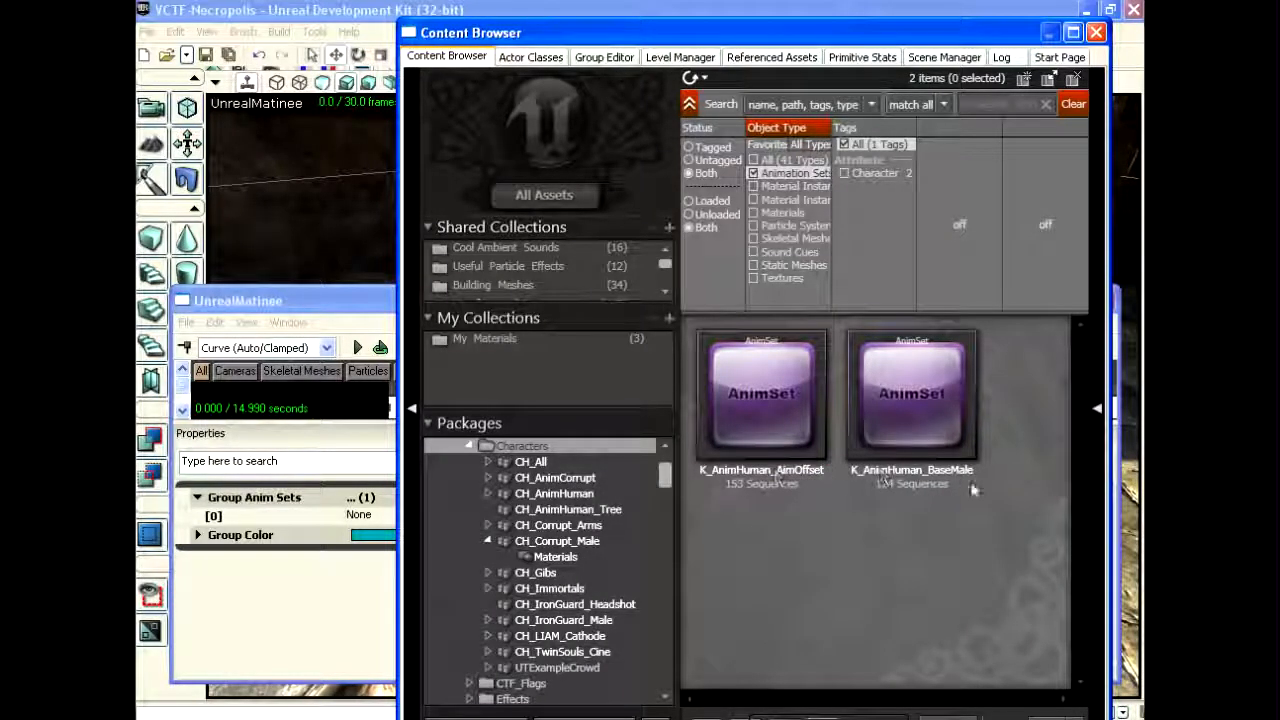
left_click(918, 398)
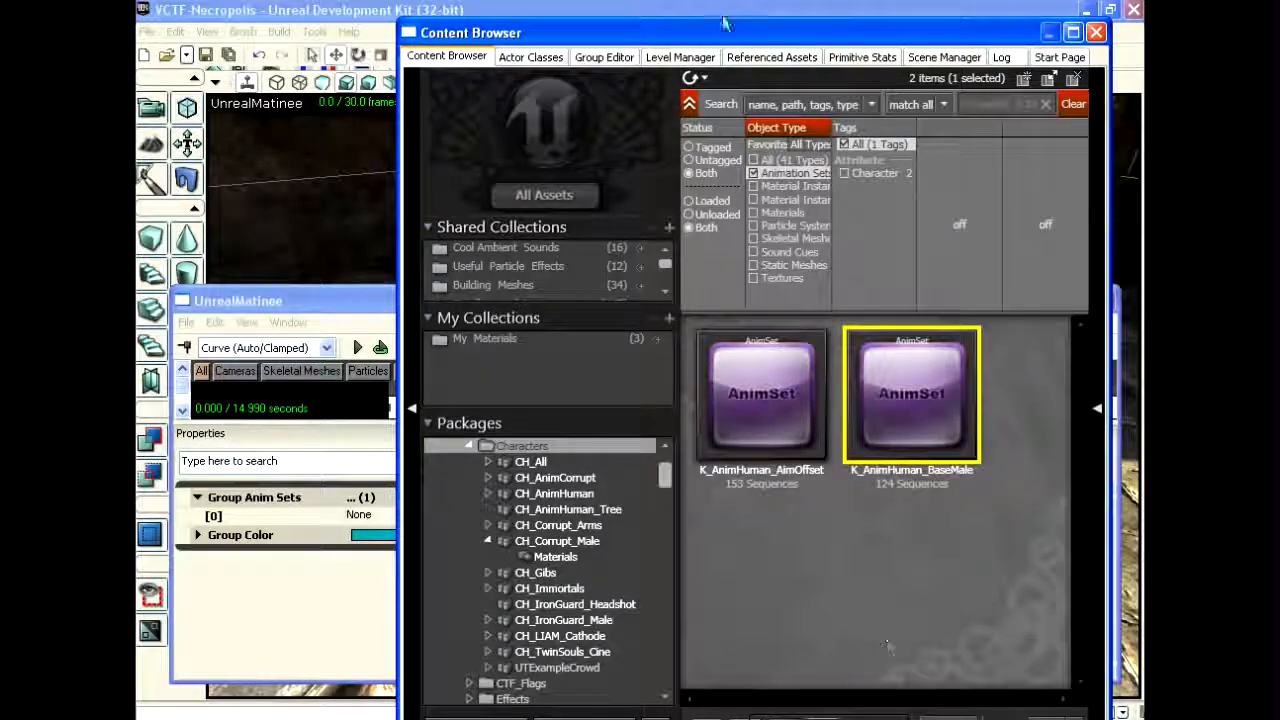
left_click(1096, 32)
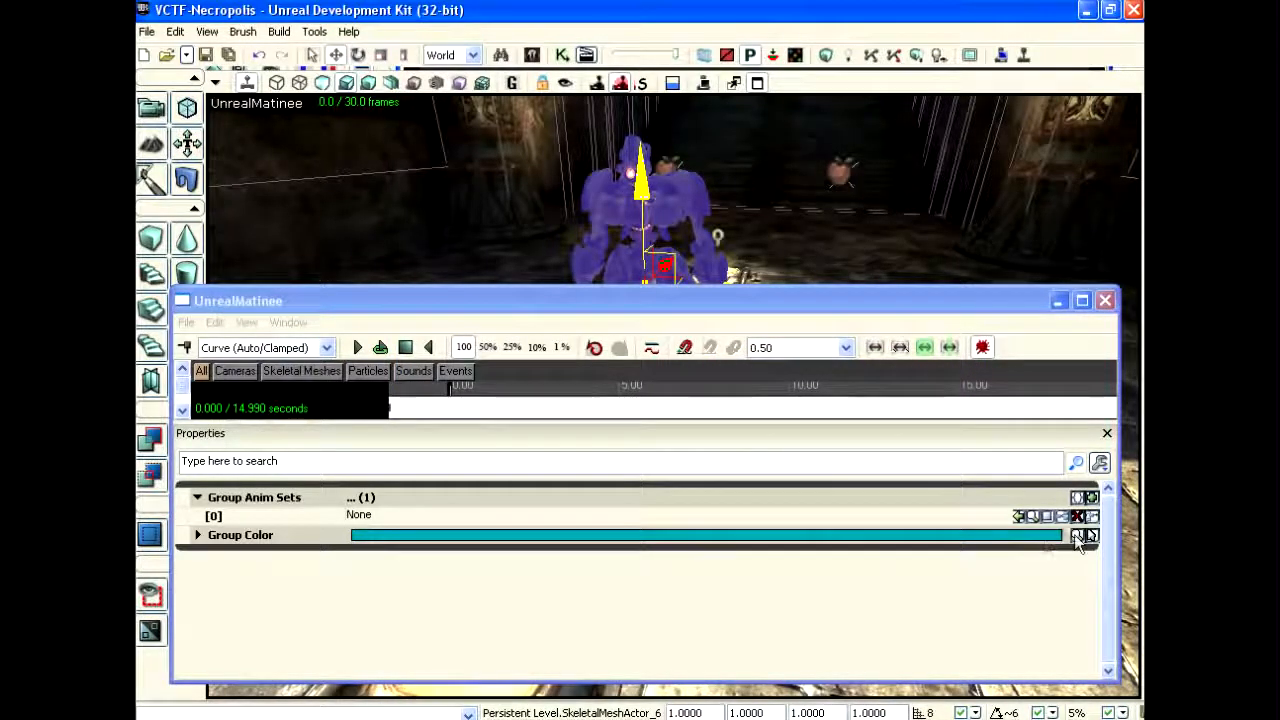
Assign the selected K_AnimHuman_BaseMale set to Group Anim Sets entry [0] and hide the Matinee properties.
left_click(1017, 515)
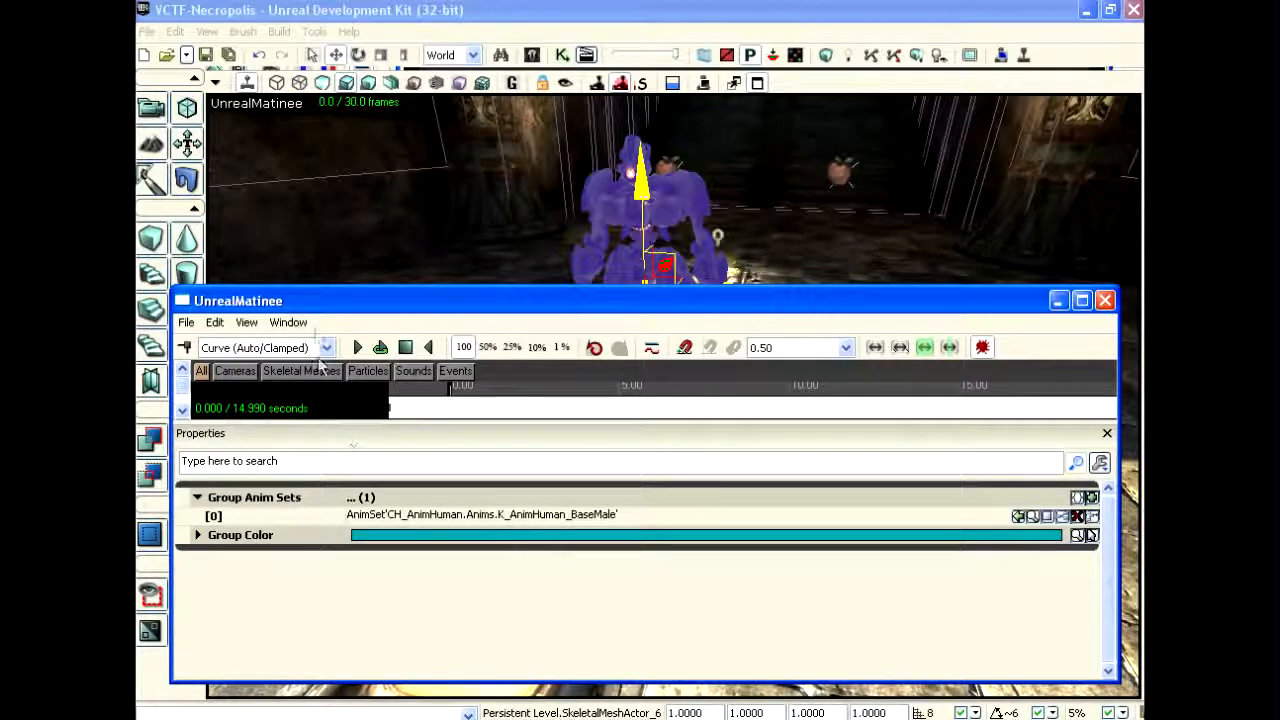
left_click(288, 322)
left_click(308, 363)
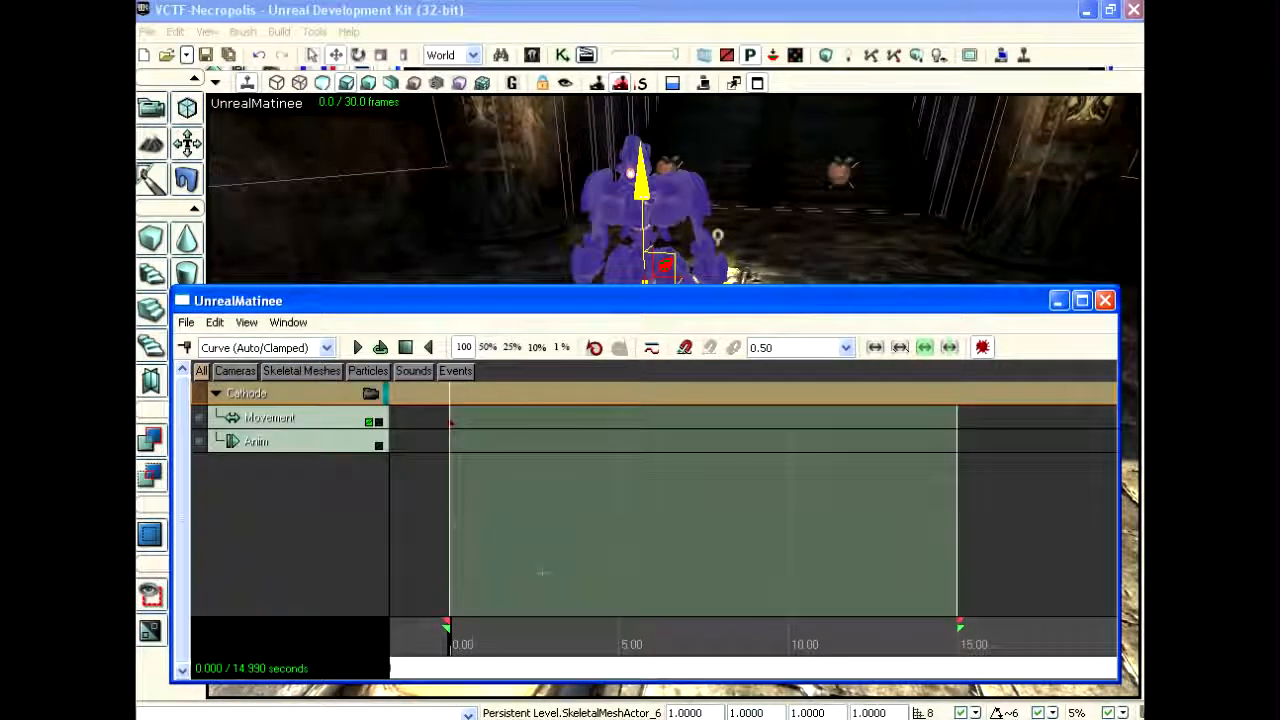
left_click(277, 445)
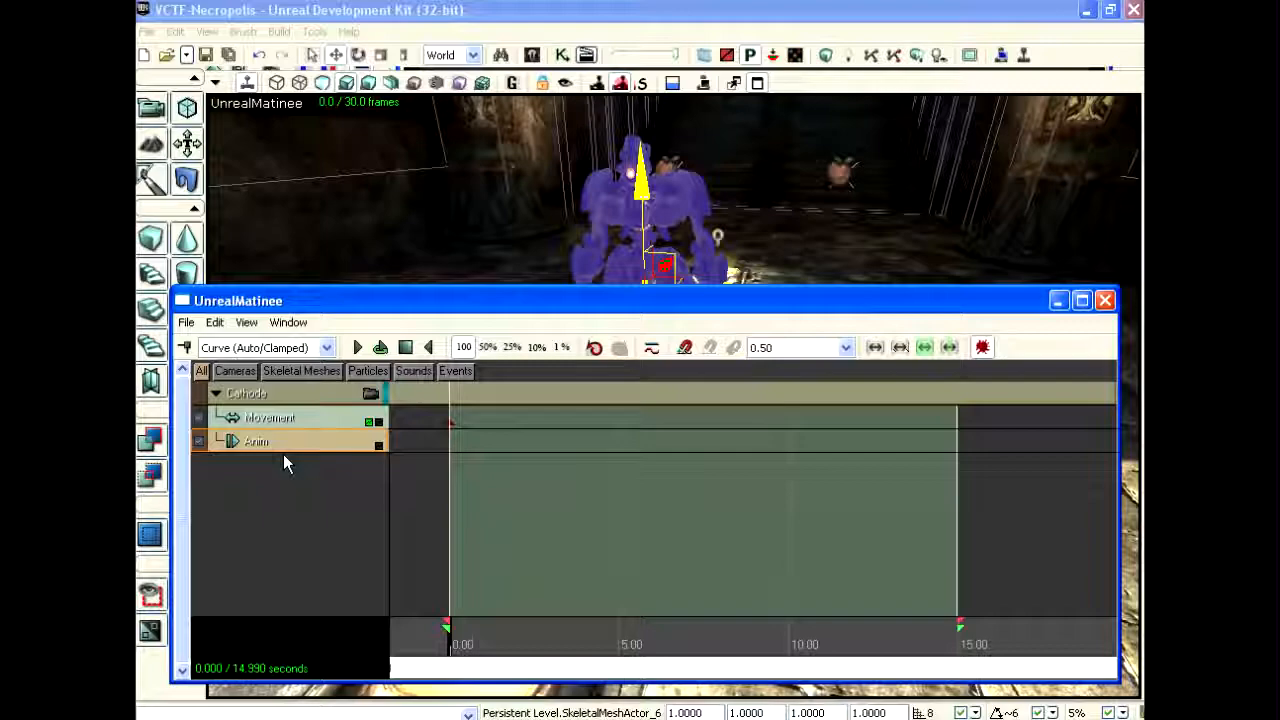
key("Return")
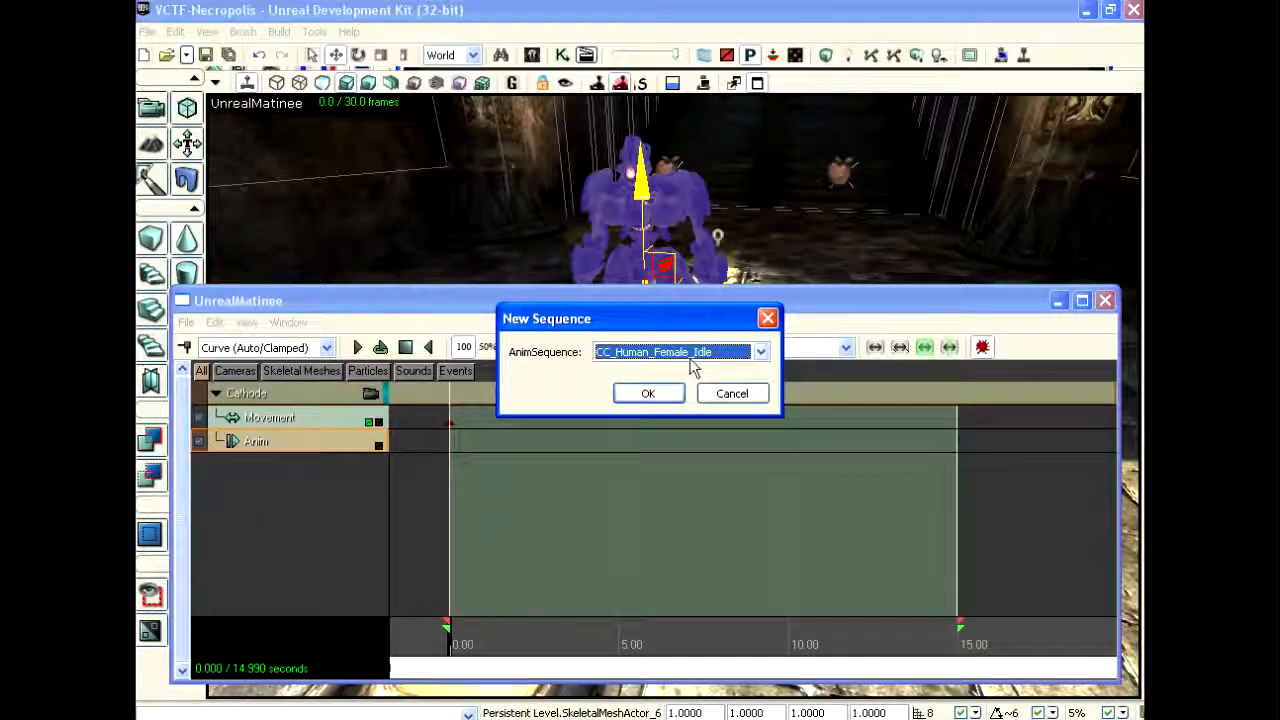
left_click(760, 352)
mouse_move(763, 422)
left_mouse_down()
mouse_move(763, 683)
mouse_move(752, 408)
left_mouse_up()
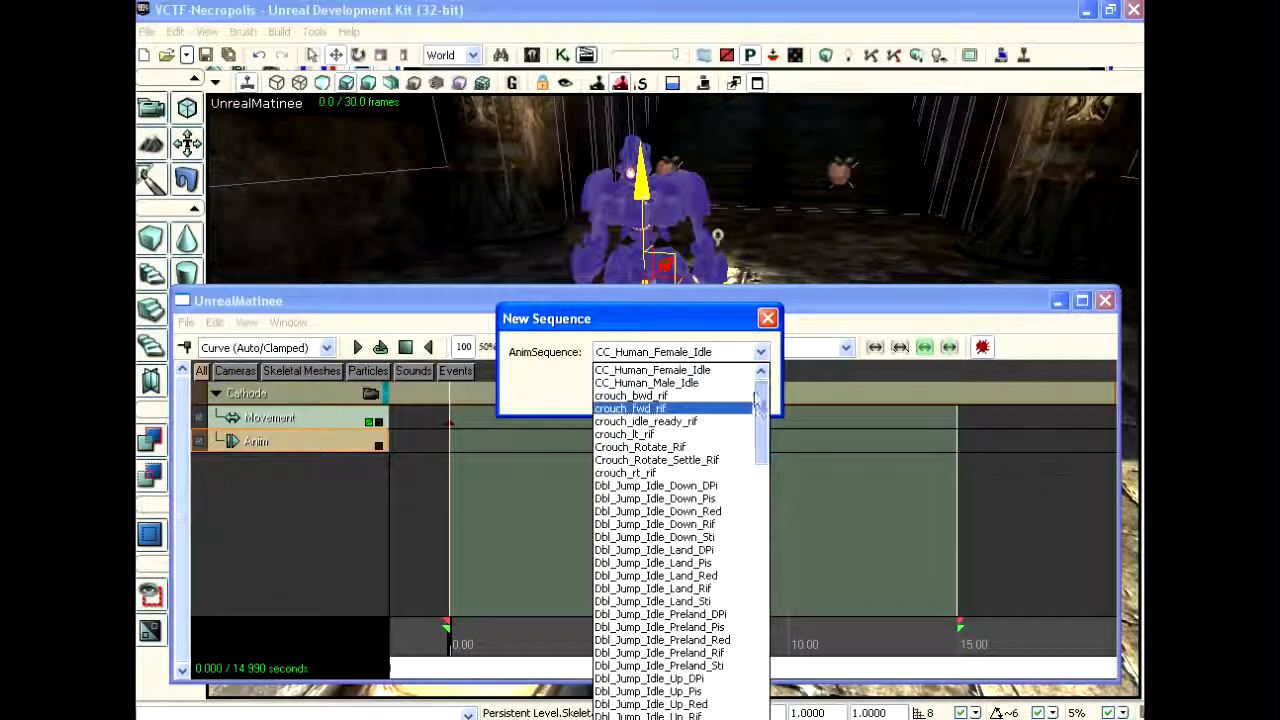
left_click(706, 320)
left_click(767, 318)
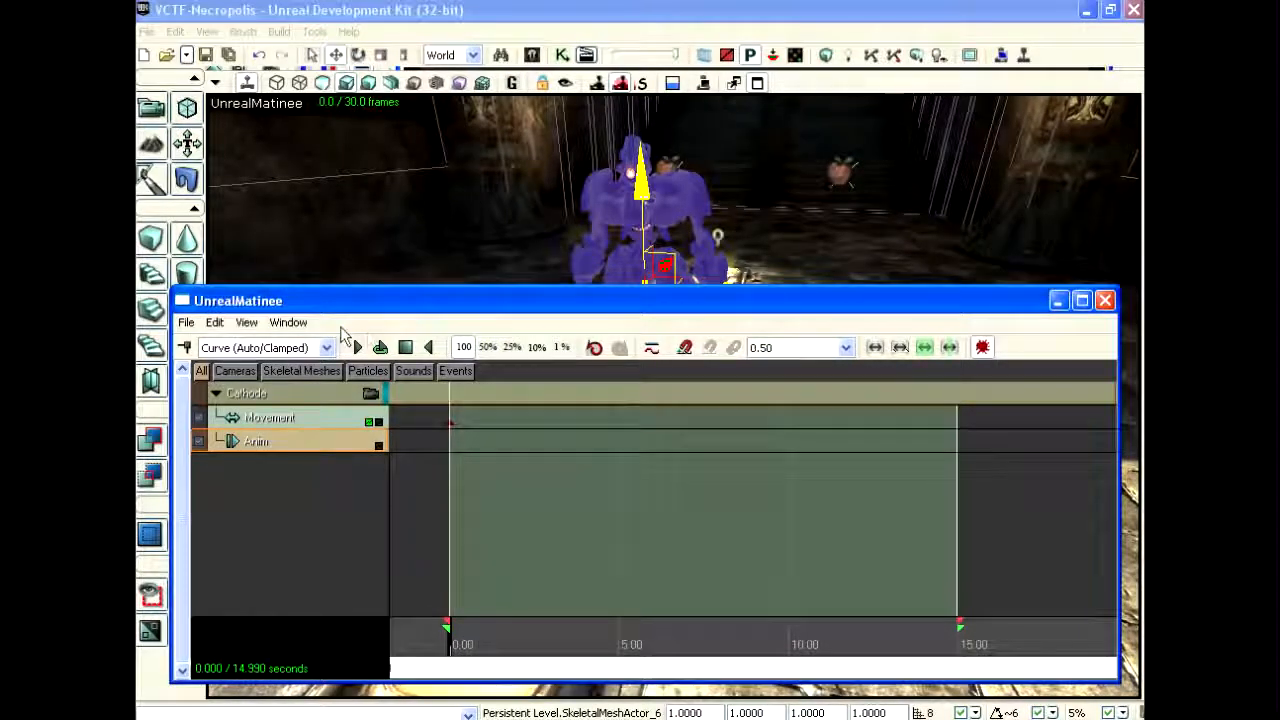
Try the Dbl_Jump_Idle_Down_DPi sequence at 0 seconds on the Anim track and delete its key.
left_click_drag(412, 308, 390, 330)
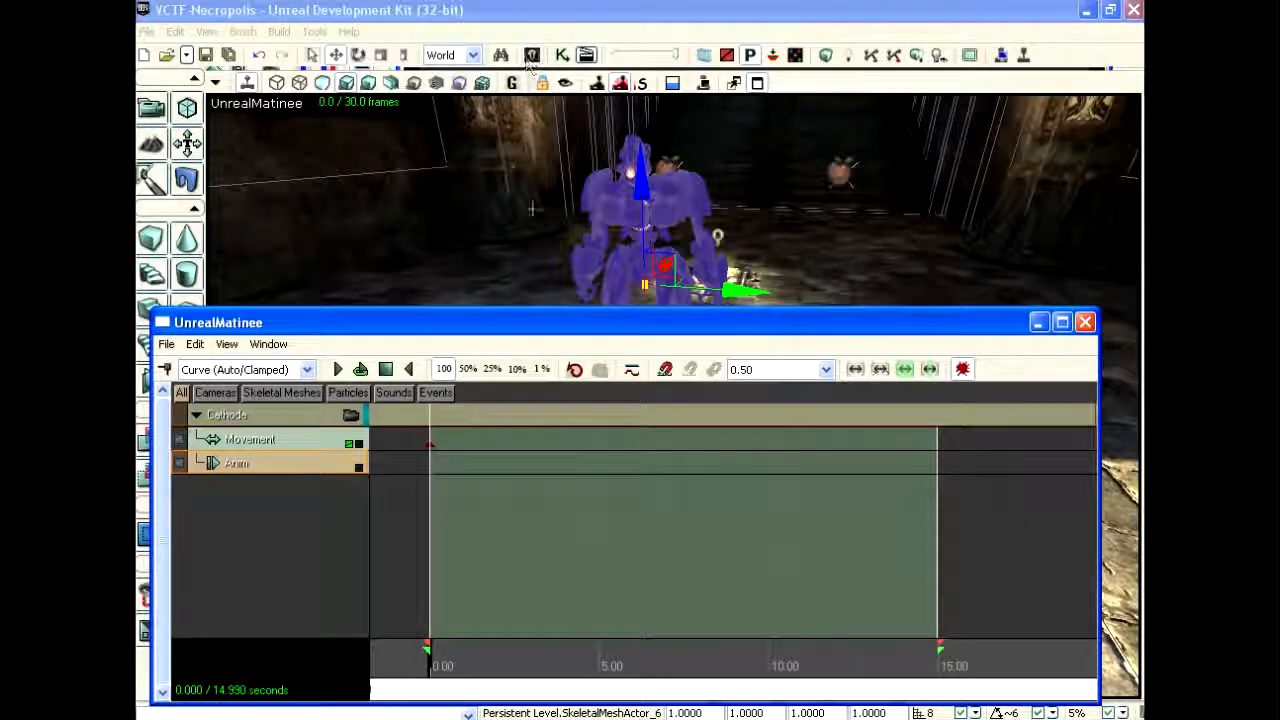
key("Return")
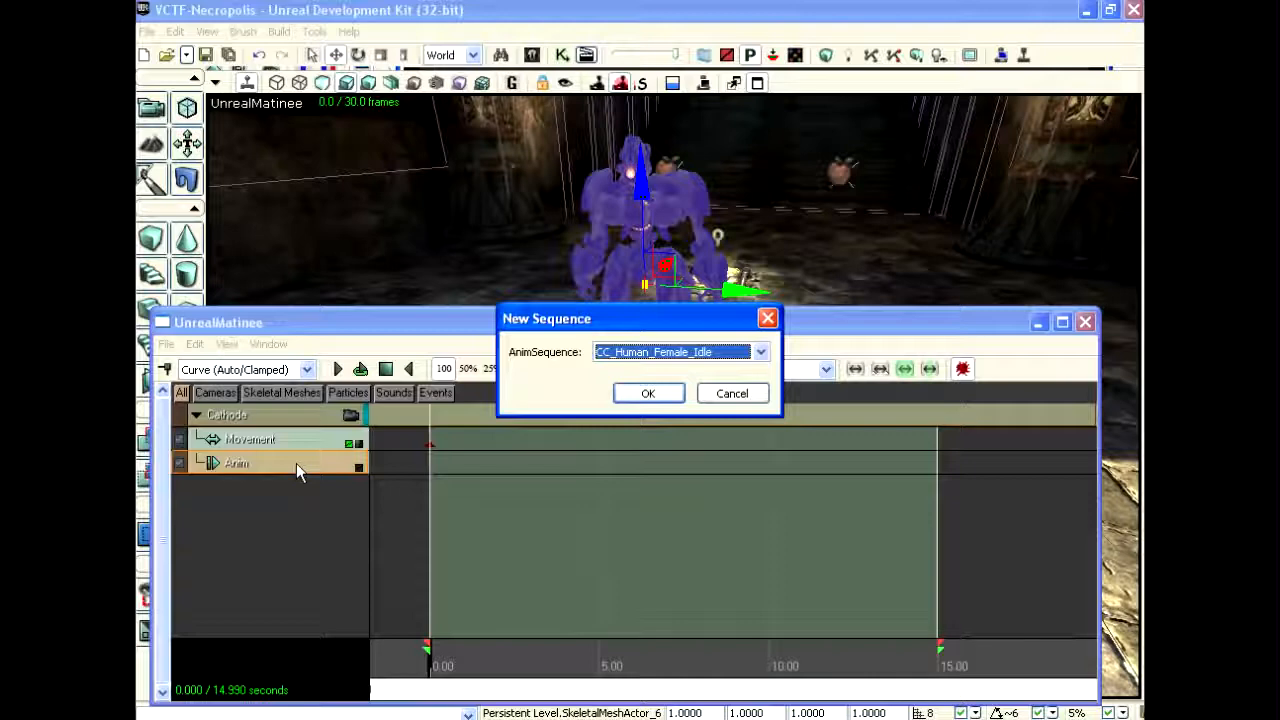
left_click(713, 350)
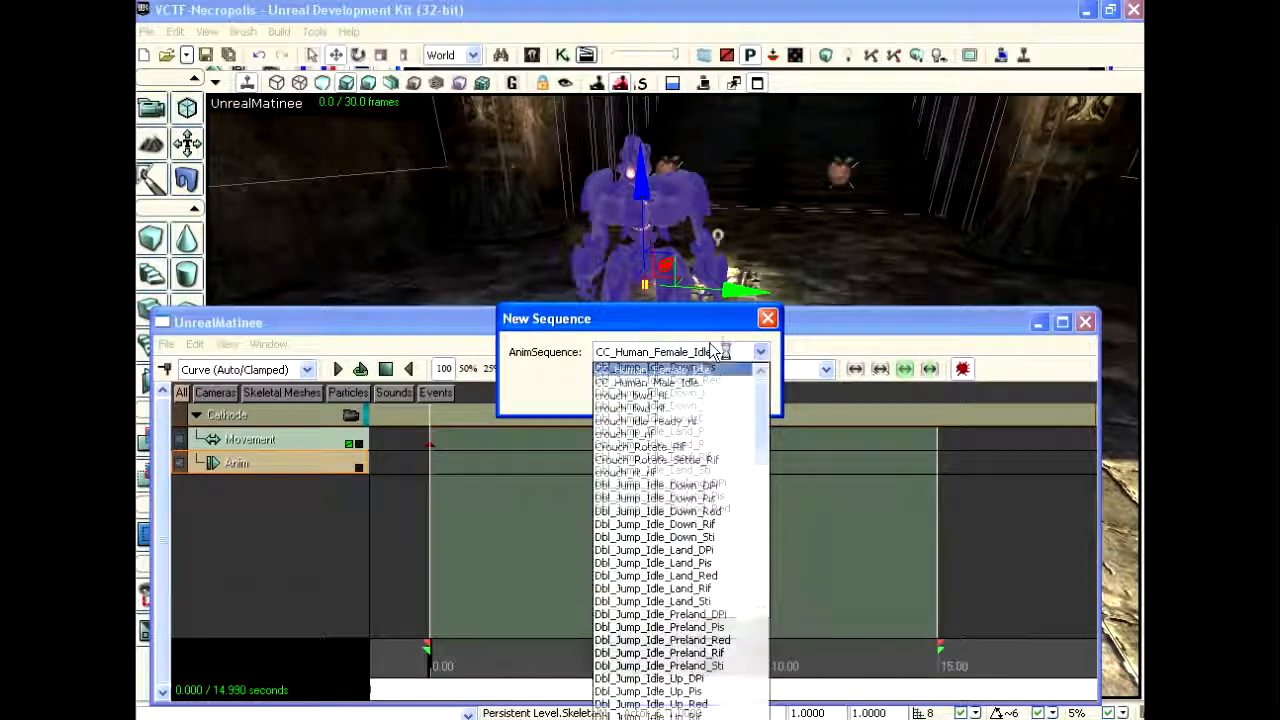
left_click(688, 486)
left_click(648, 393)
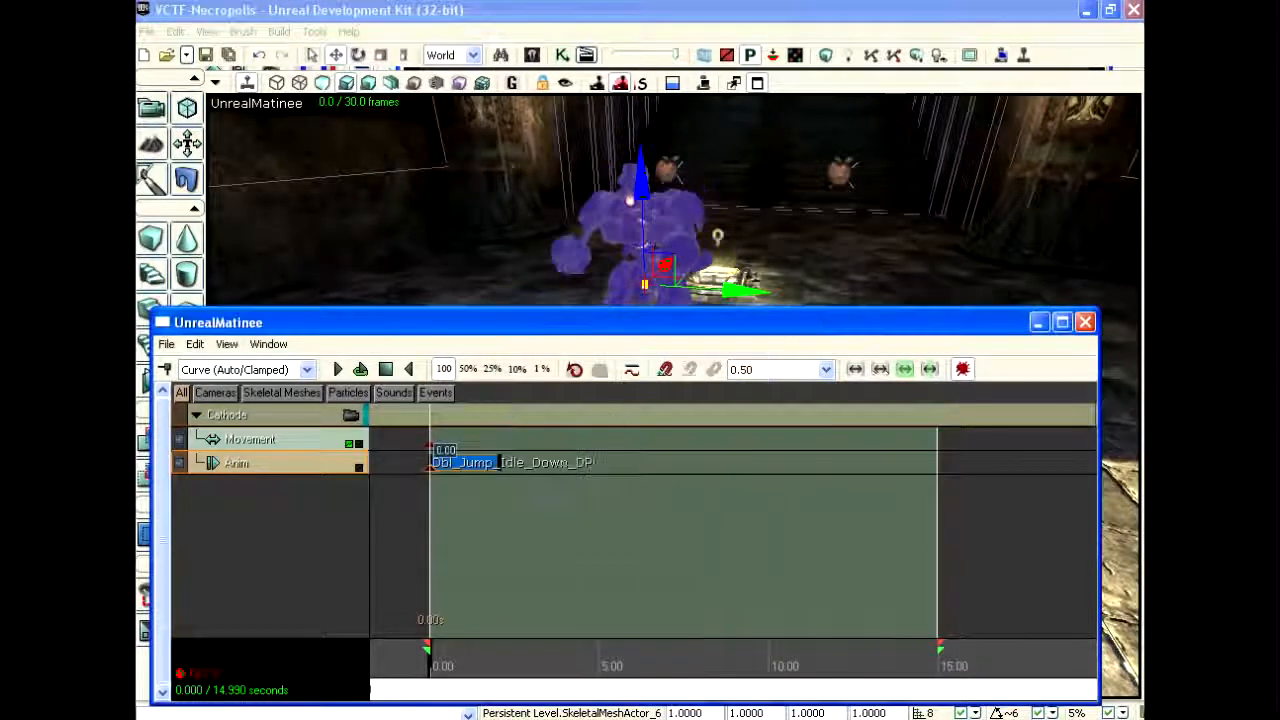
mouse_move(438, 660)
left_mouse_down()
mouse_move(496, 662)
mouse_move(430, 662)
left_mouse_up()
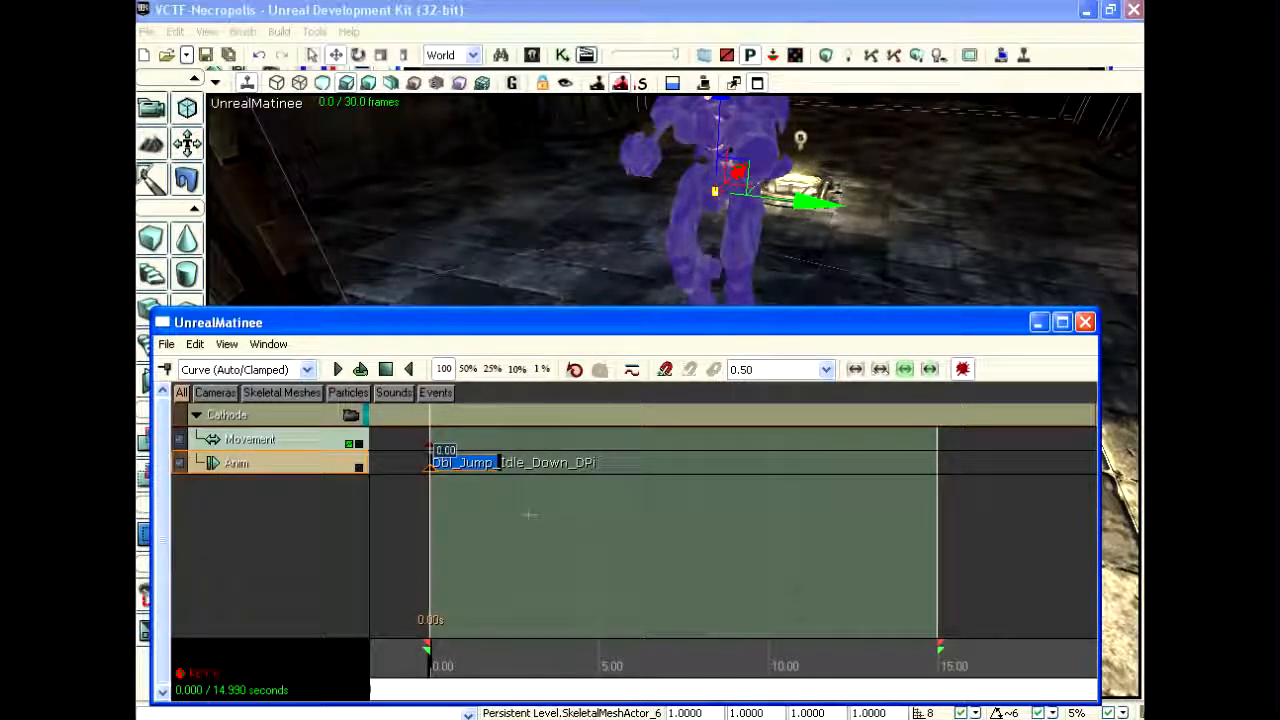
key("Delete")
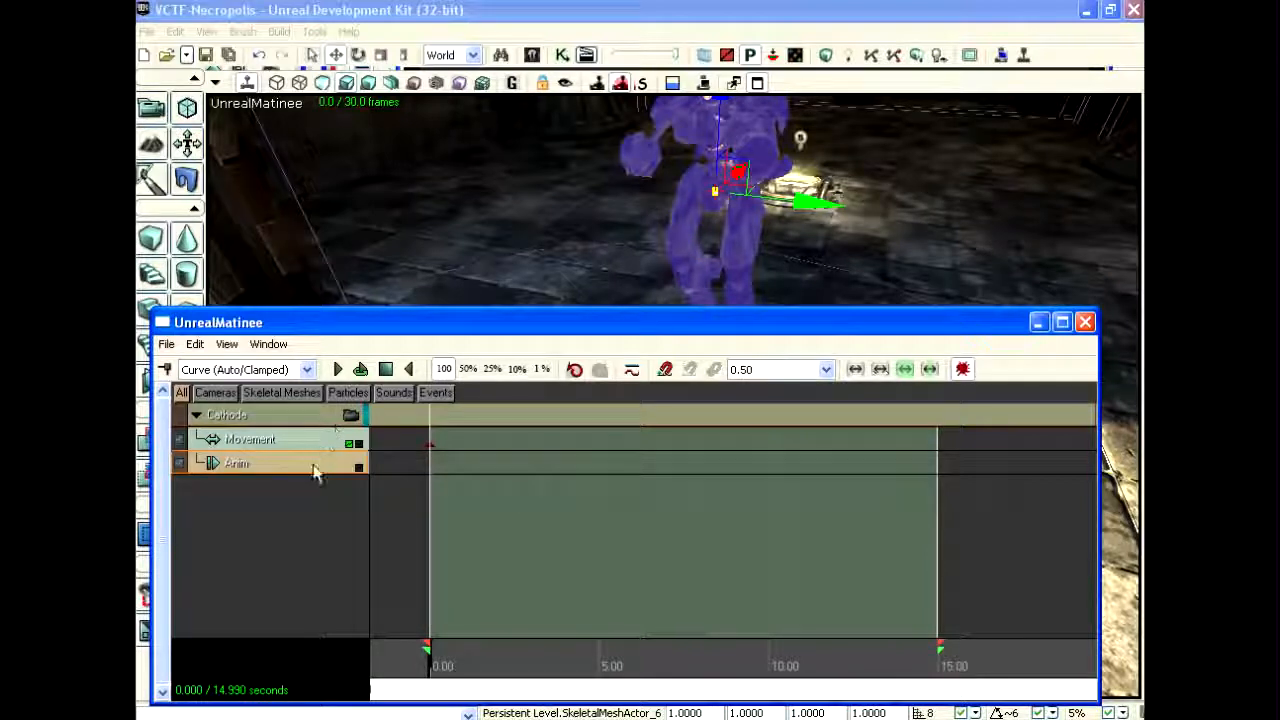
Open the K_AnimHuman_BaseMale set from the Content Browser in the AnimSet Editor and preview it on the SK_CH_LIAM_Cathode skeletal mesh.
left_click(532, 57)
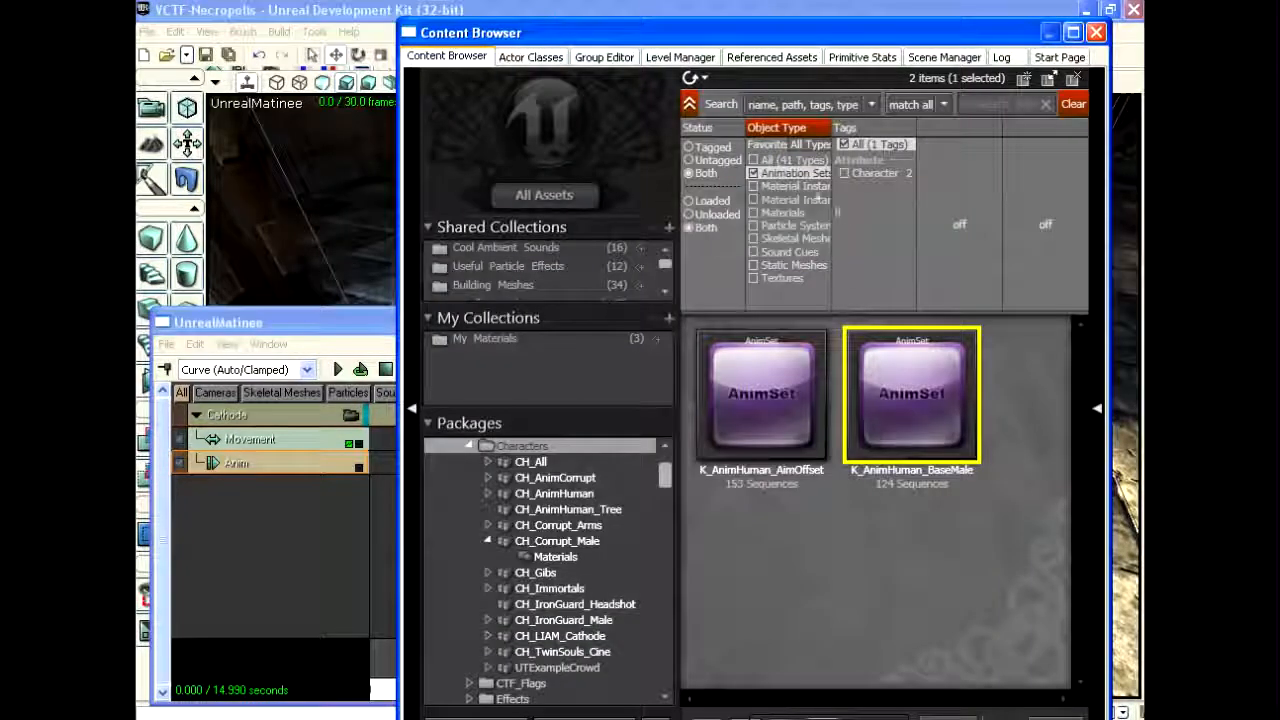
mouse_move(917, 398)
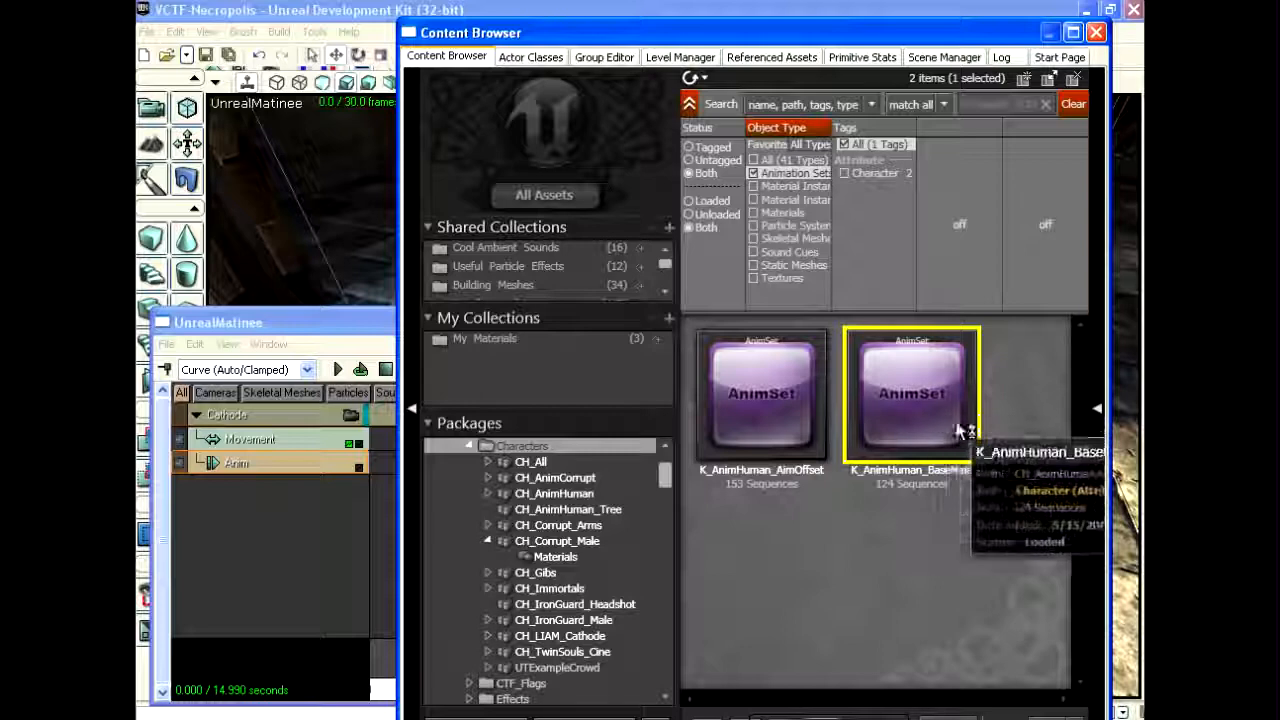
double_click(921, 394)
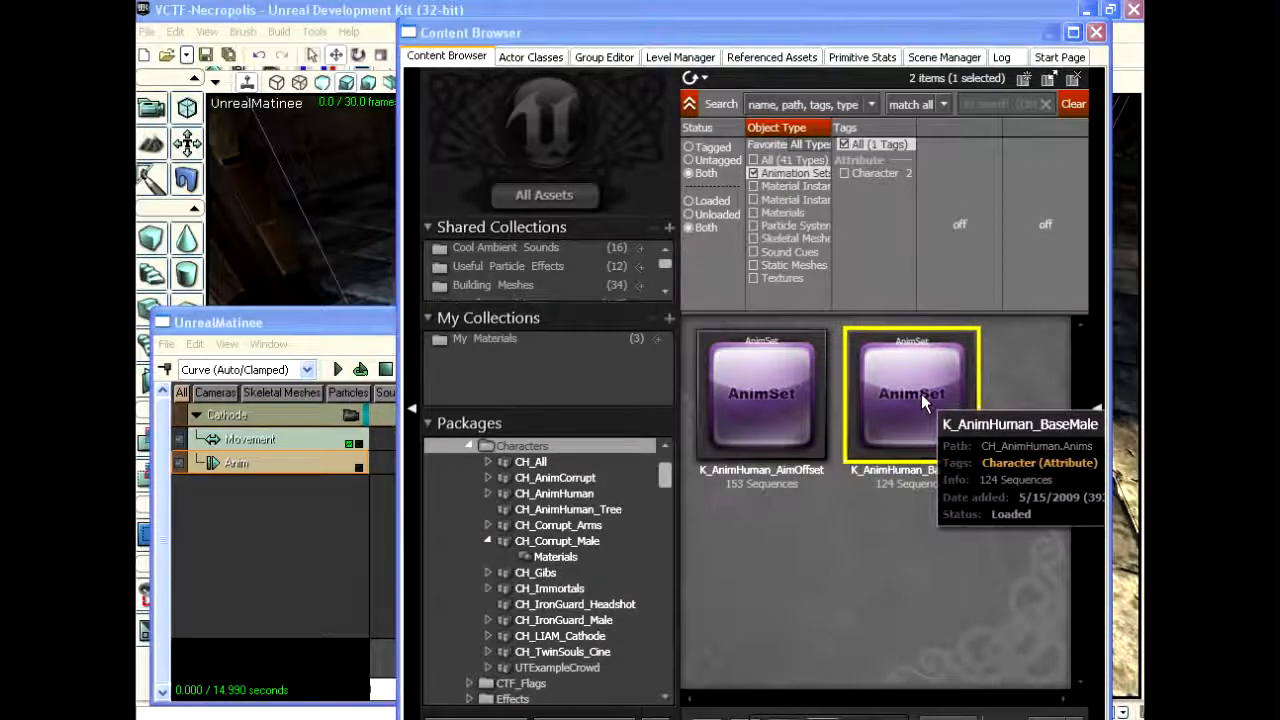
left_click_drag(882, 375, 1000, 375)
right_click_drag(998, 406, 954, 449)
left_click_drag(954, 449, 977, 448)
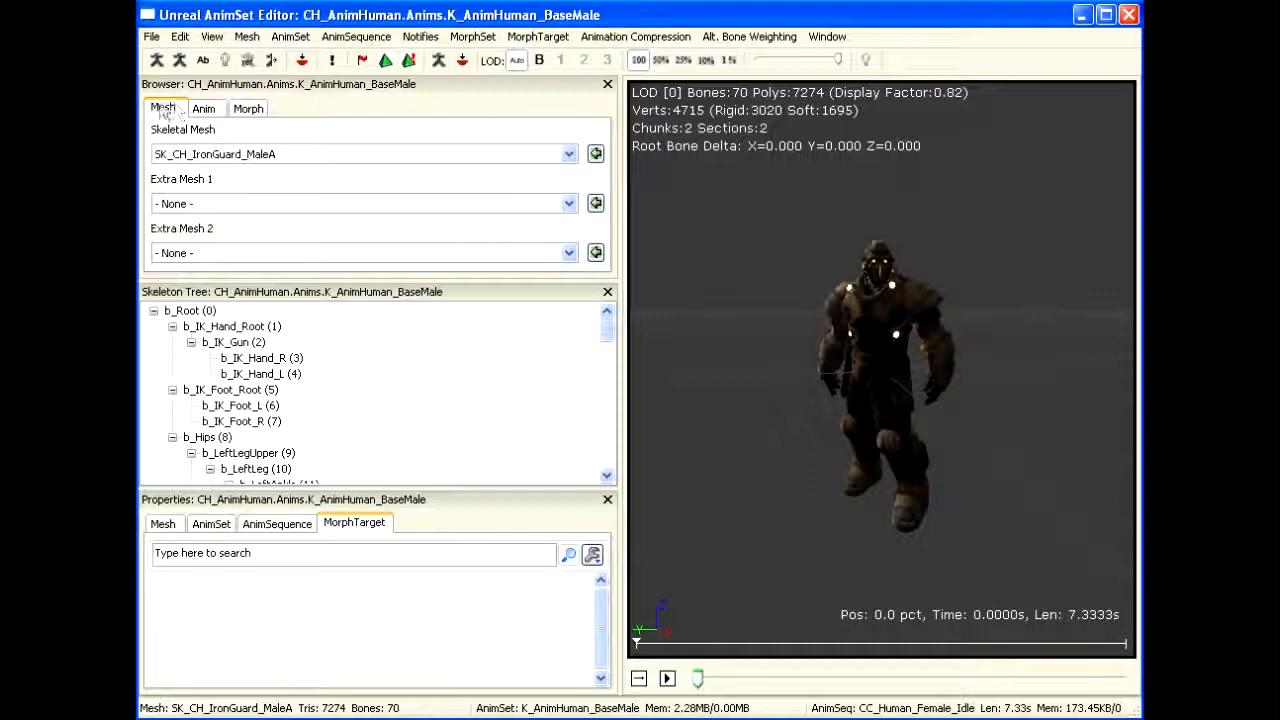
left_click(205, 153)
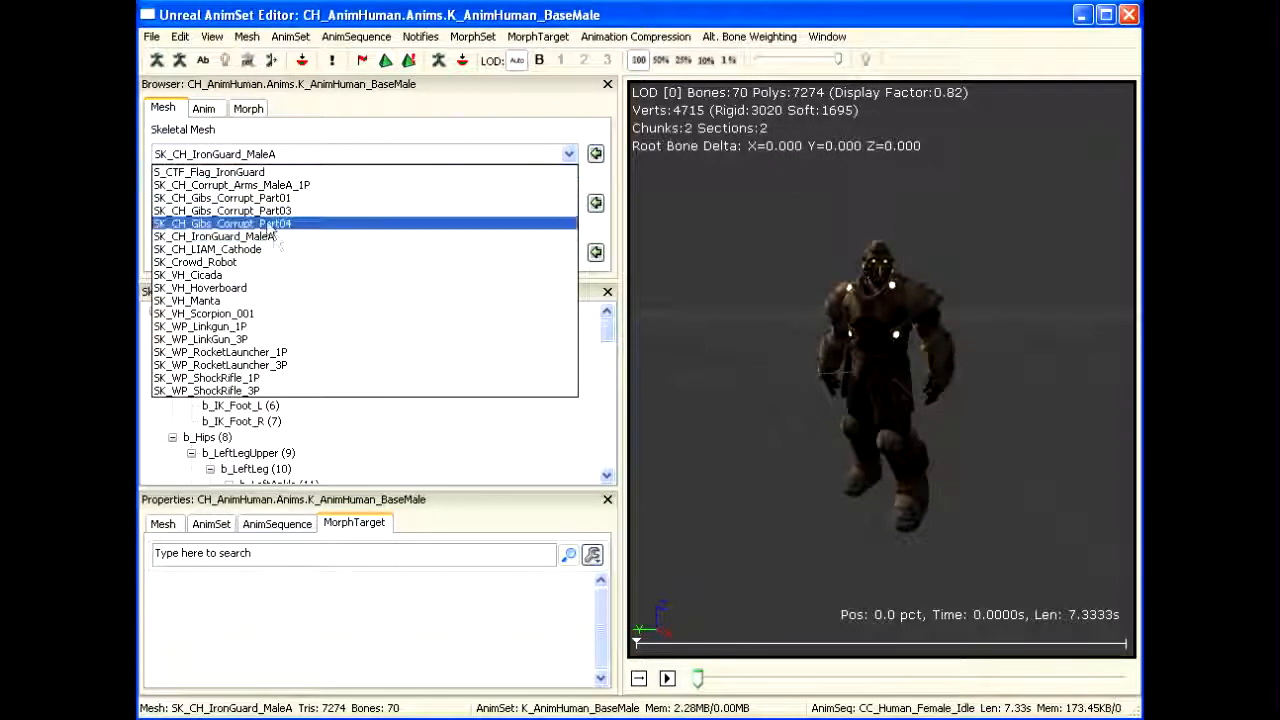
left_click(225, 250)
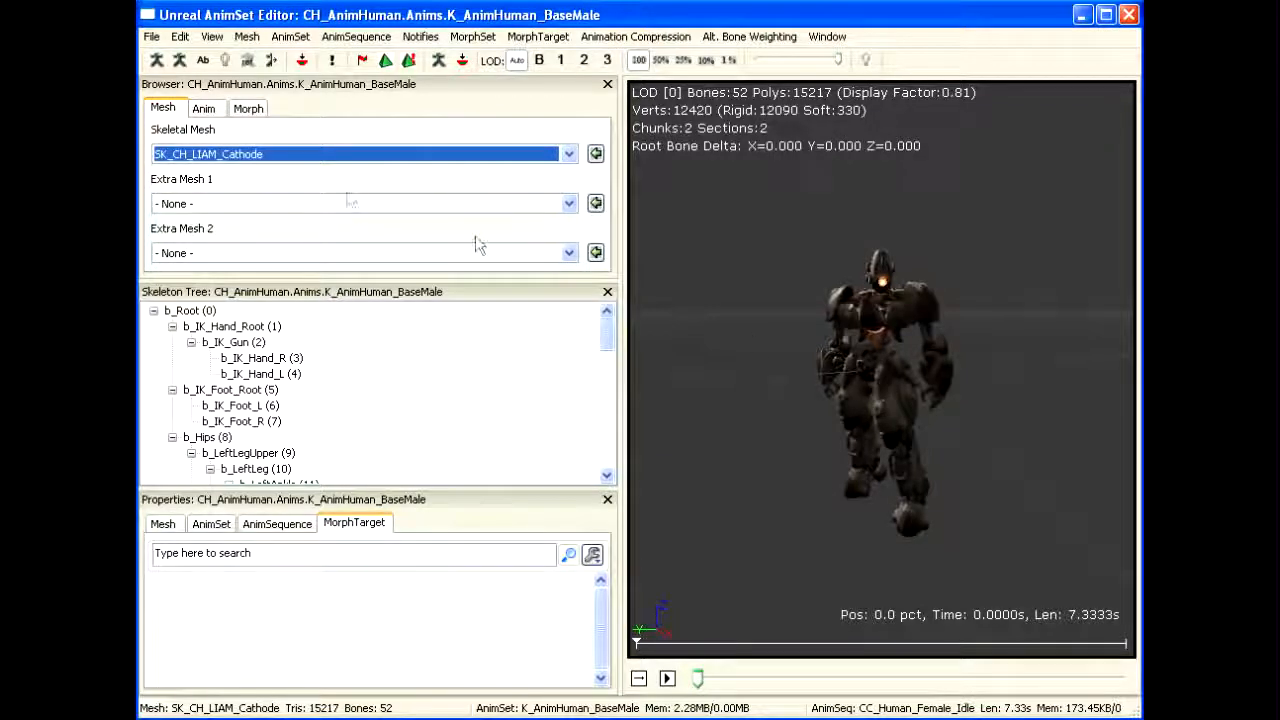
Preview the CC_Human_Male_Idle, crouch_bwd_rif, crouch_fwd_rif and crouch_idle_ready_rif sequences, and close the AnimSet Editor and Content Browser.
left_click(205, 110)
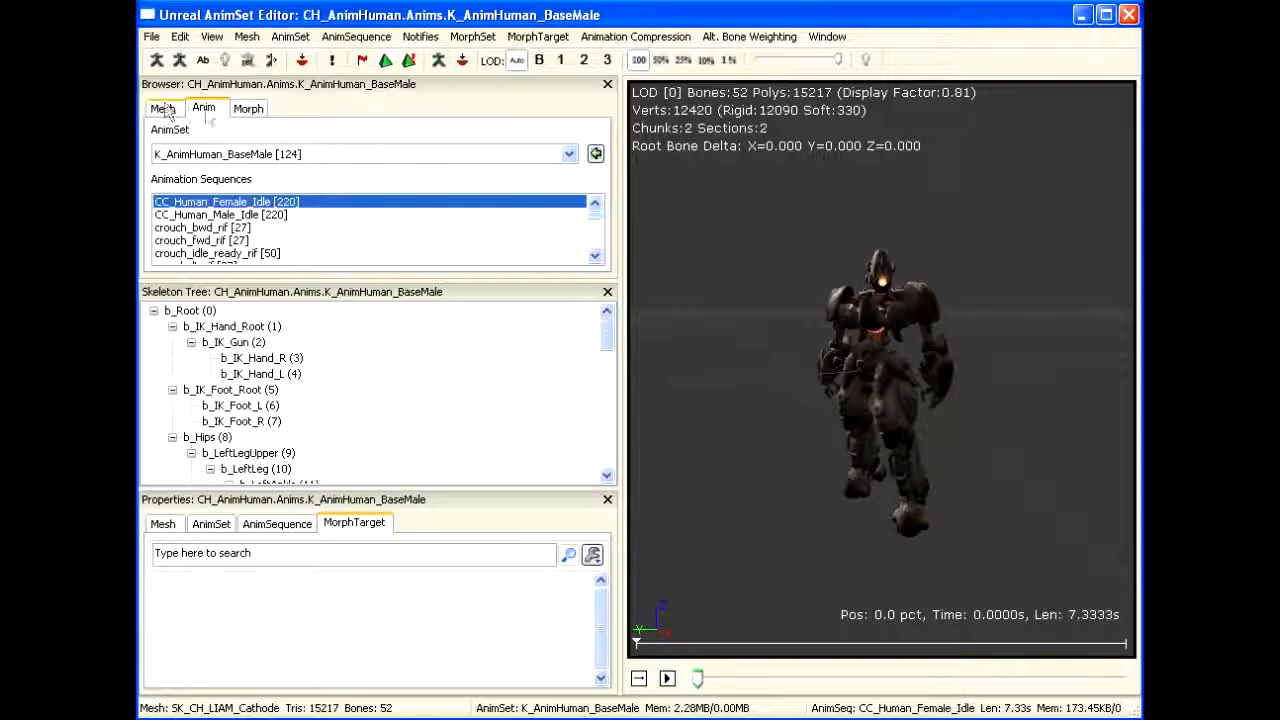
left_click(595, 223)
left_click(595, 223)
left_click(595, 224)
mouse_move(595, 223)
left_mouse_down()
mouse_move(596, 245)
mouse_move(597, 221)
left_mouse_up()
left_click(225, 214)
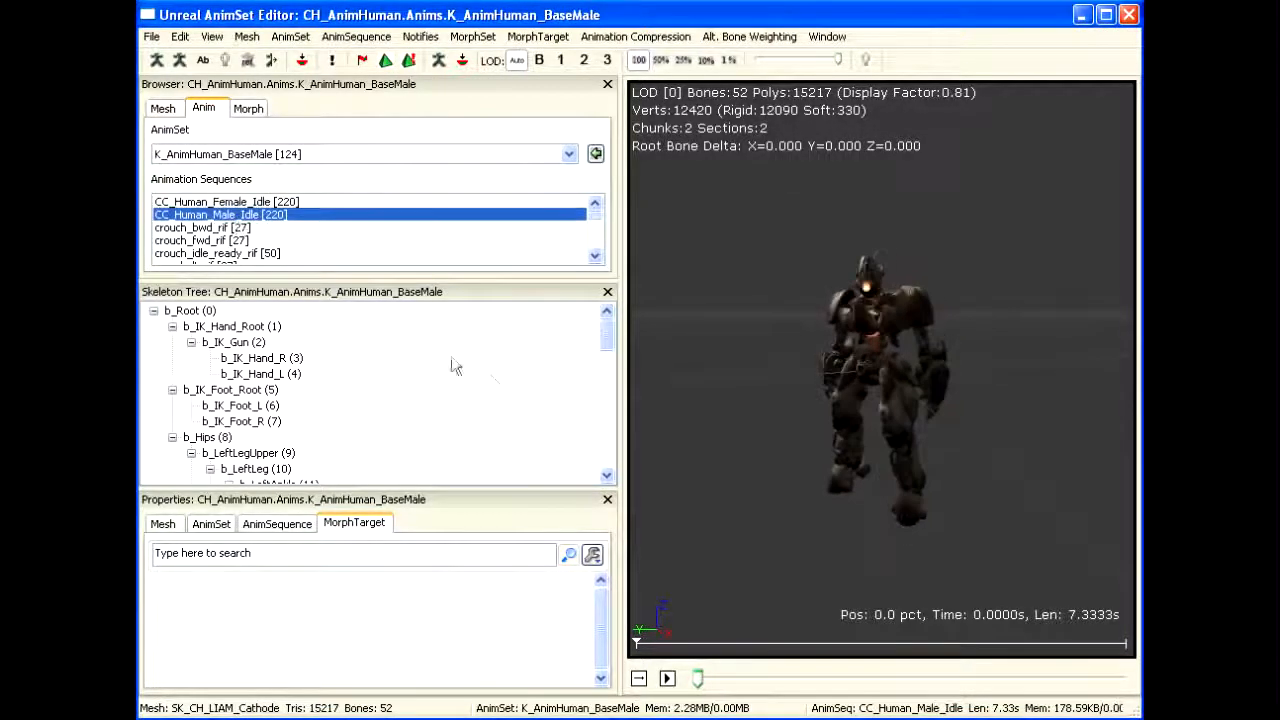
left_click(667, 679)
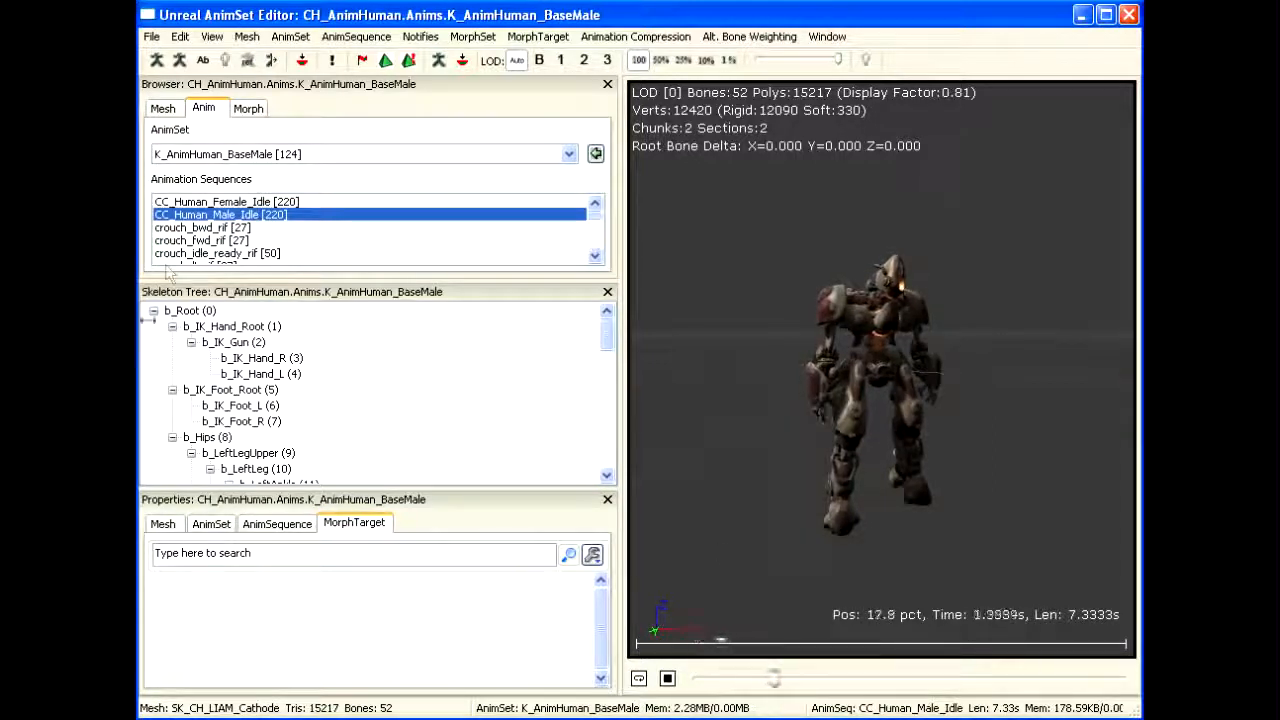
left_click(205, 227)
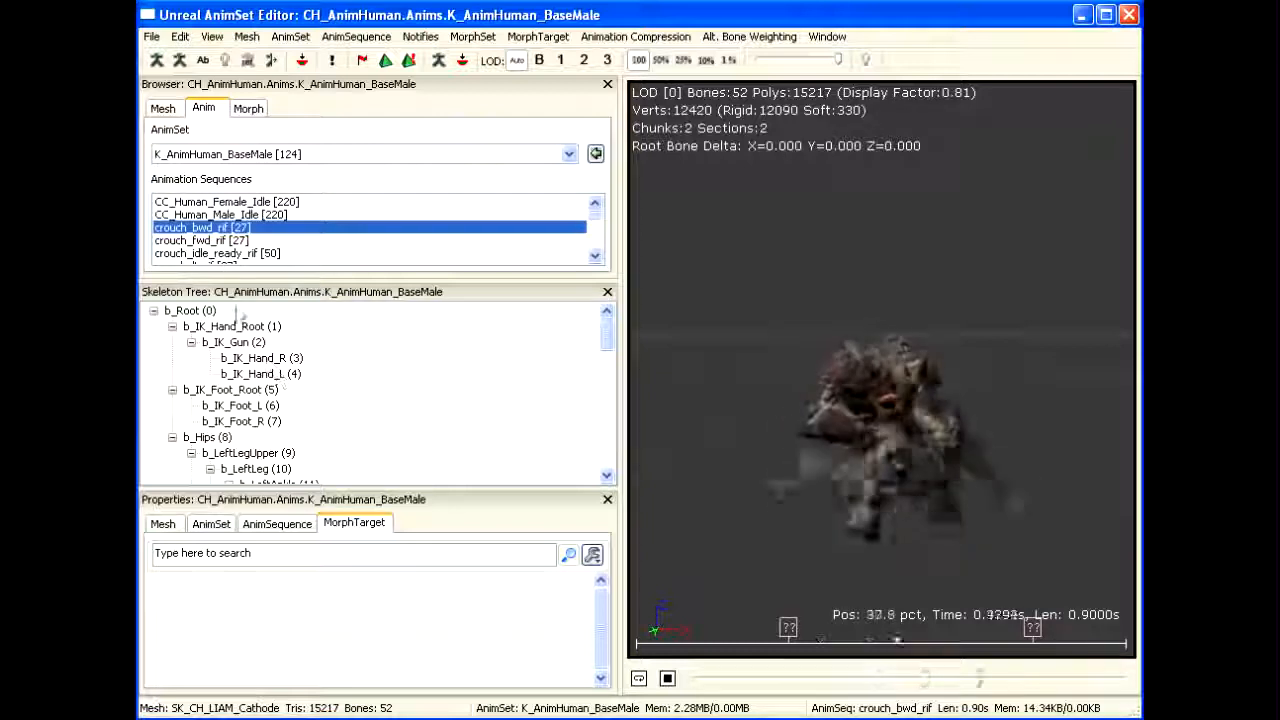
left_click(203, 240)
left_click(203, 253)
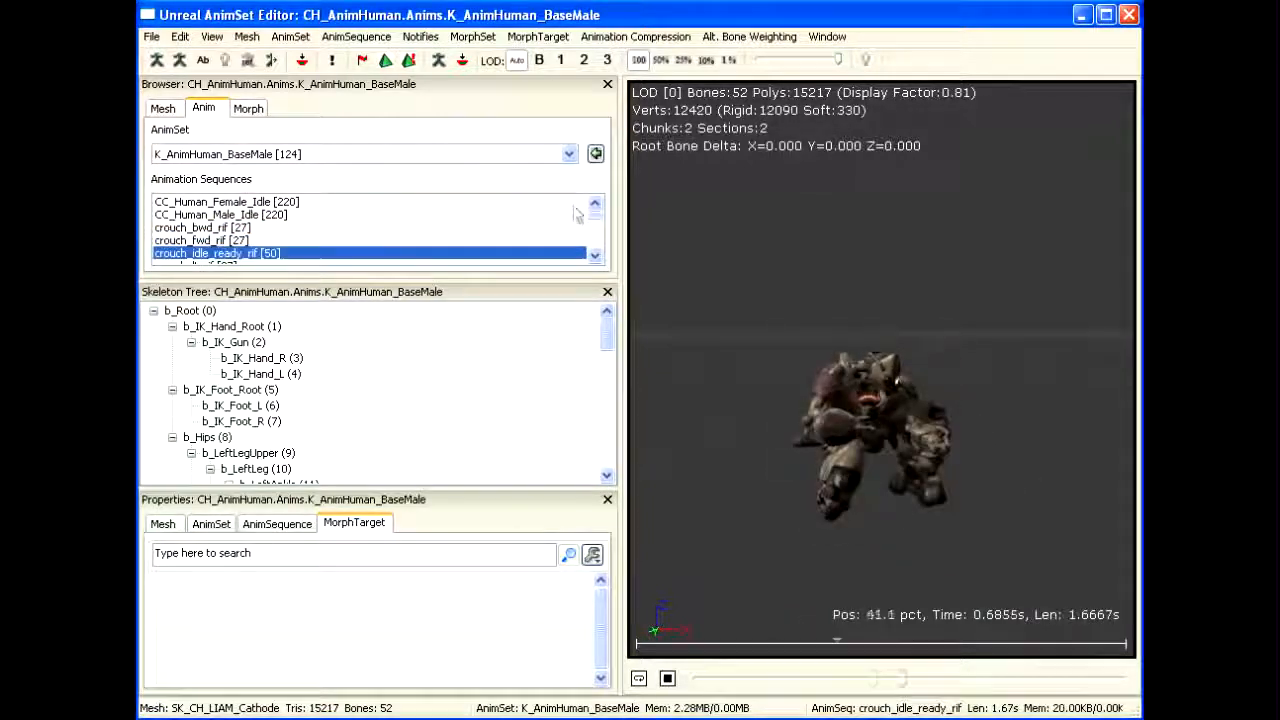
left_click(667, 679)
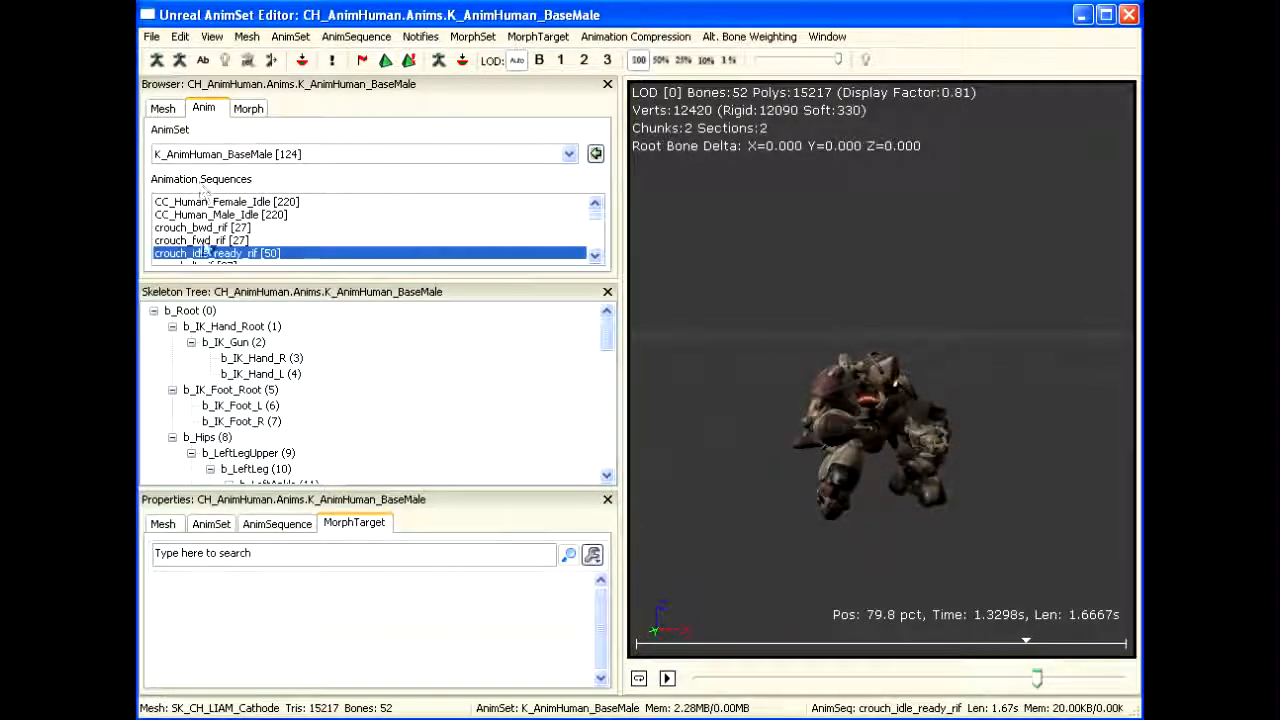
left_click(1129, 16)
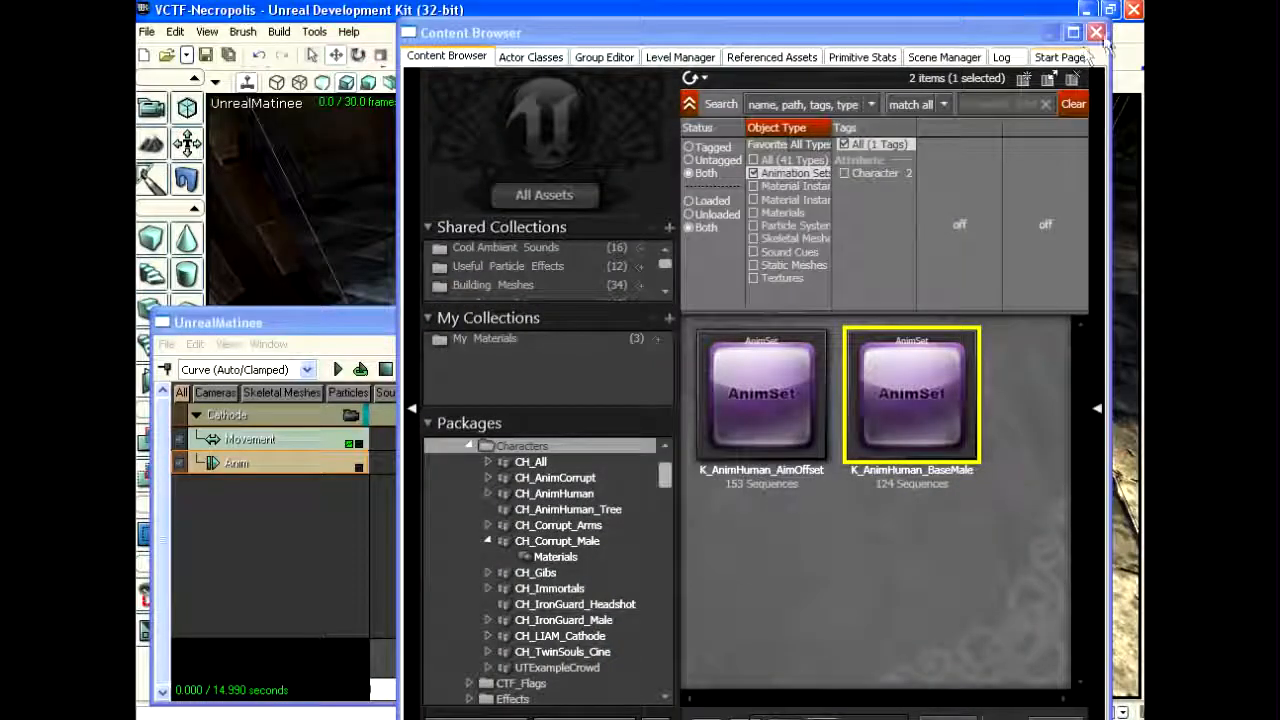
left_click(1096, 33)
Add a key with the run_fwd_rif sequence at 0 seconds on the Anim track.
left_click(304, 466)
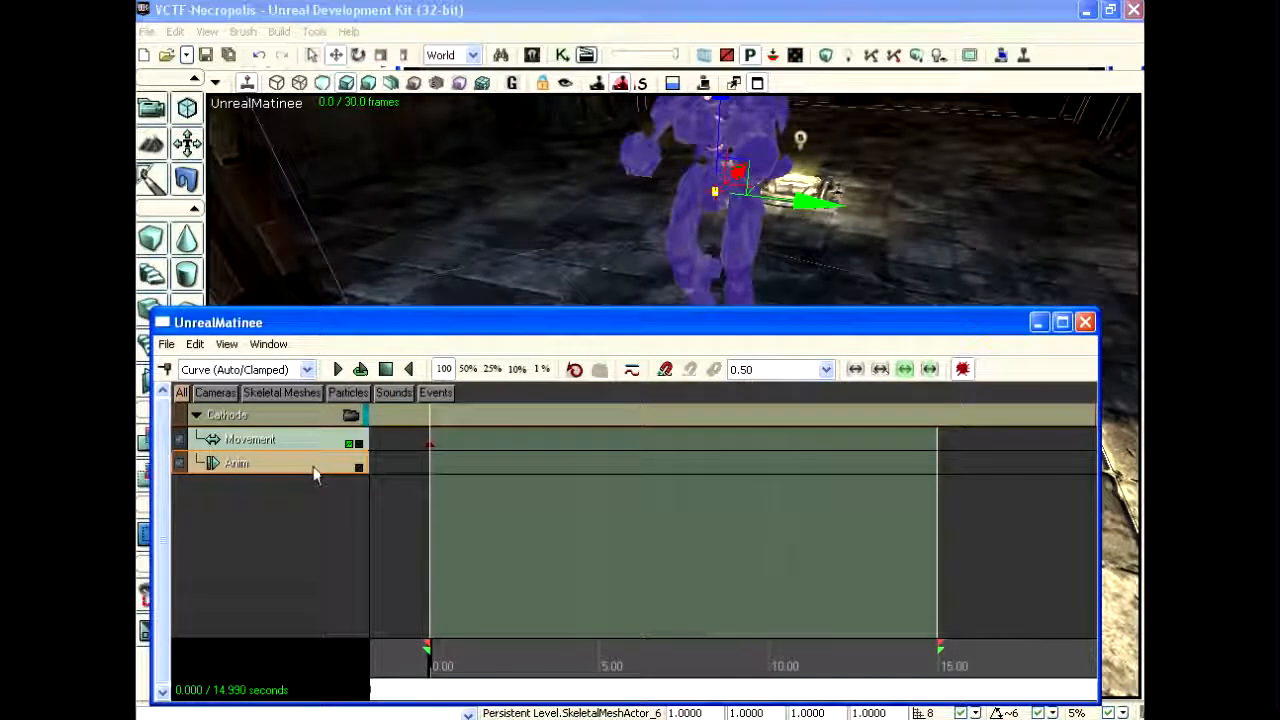
key("Return")
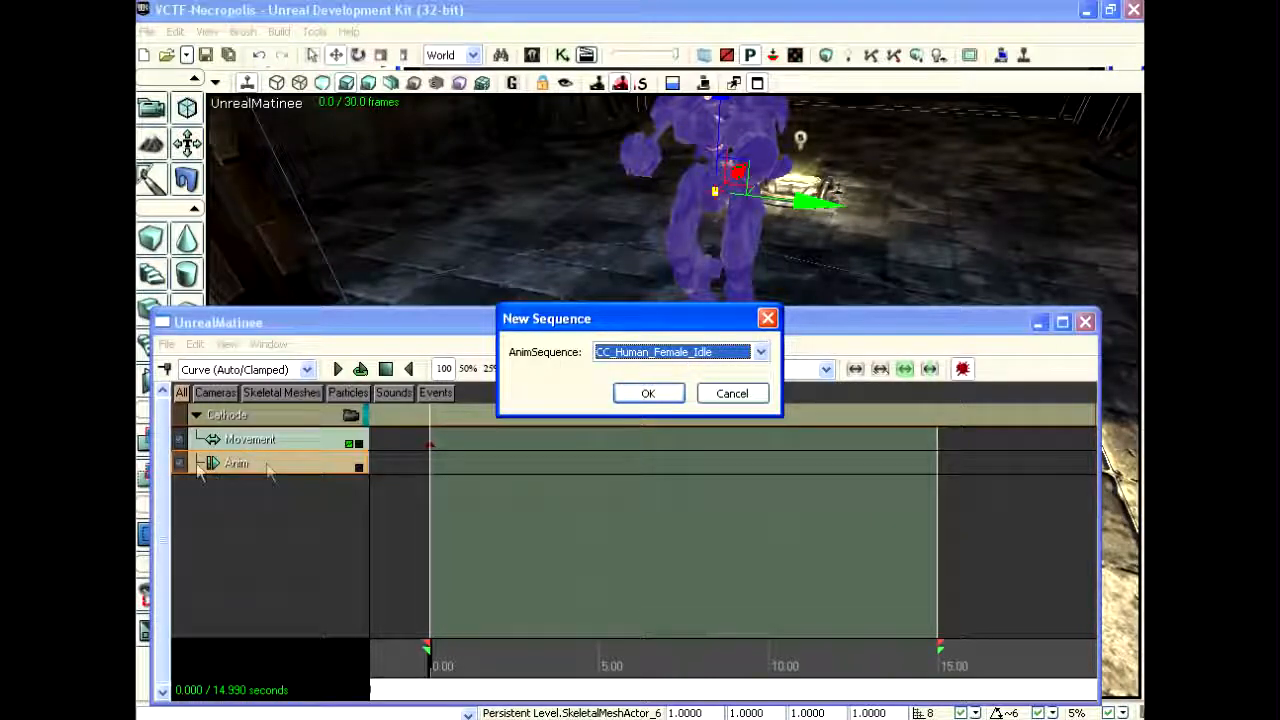
left_click(625, 356)
left_click_drag(762, 412, 767, 624)
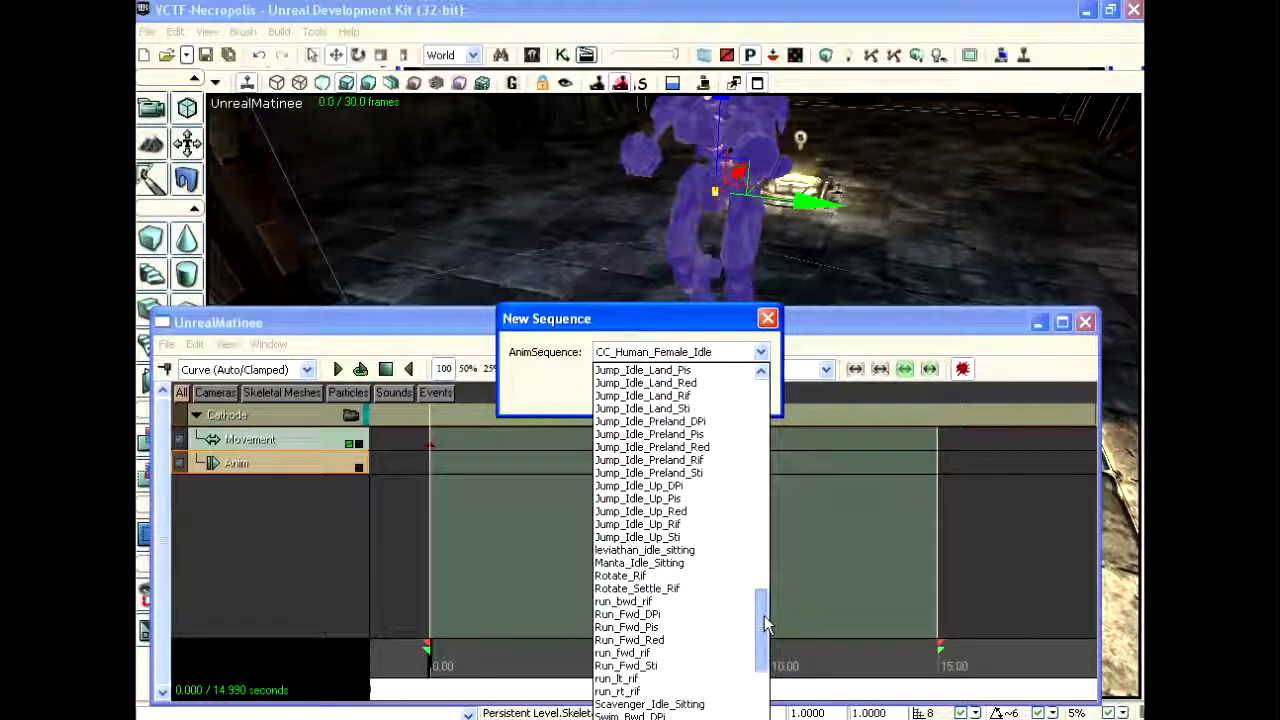
left_click(664, 655)
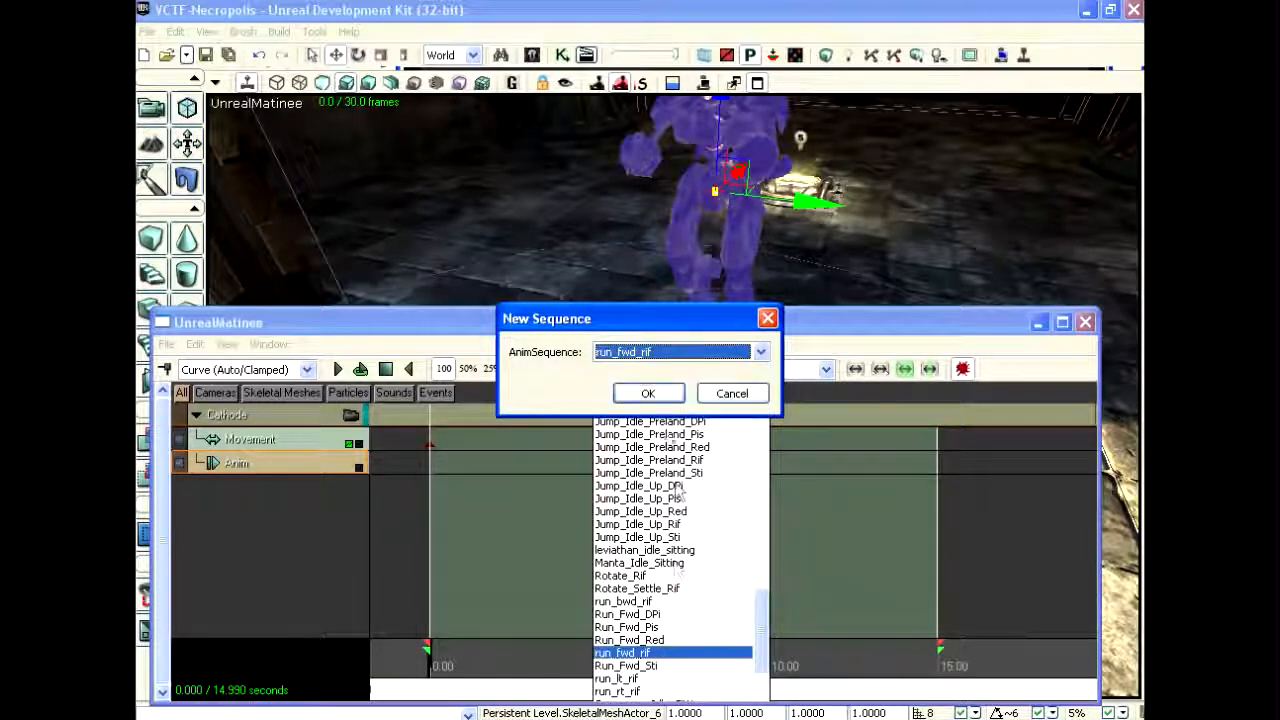
left_click(648, 391)
Set the run_fwd_rif key on the Anim track to looping.
left_click_drag(571, 232, 684, 166)
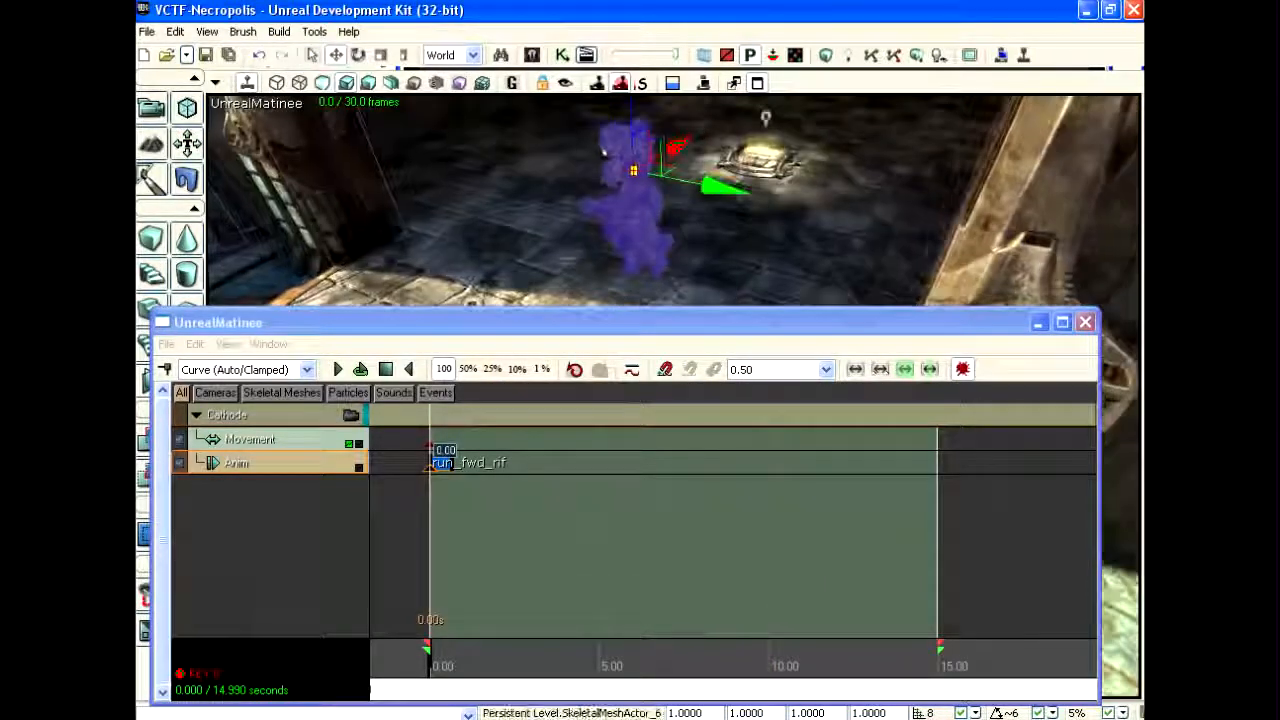
mouse_move(440, 668)
left_mouse_down()
mouse_move(460, 665)
mouse_move(424, 666)
mouse_move(465, 658)
mouse_move(426, 656)
left_mouse_up()
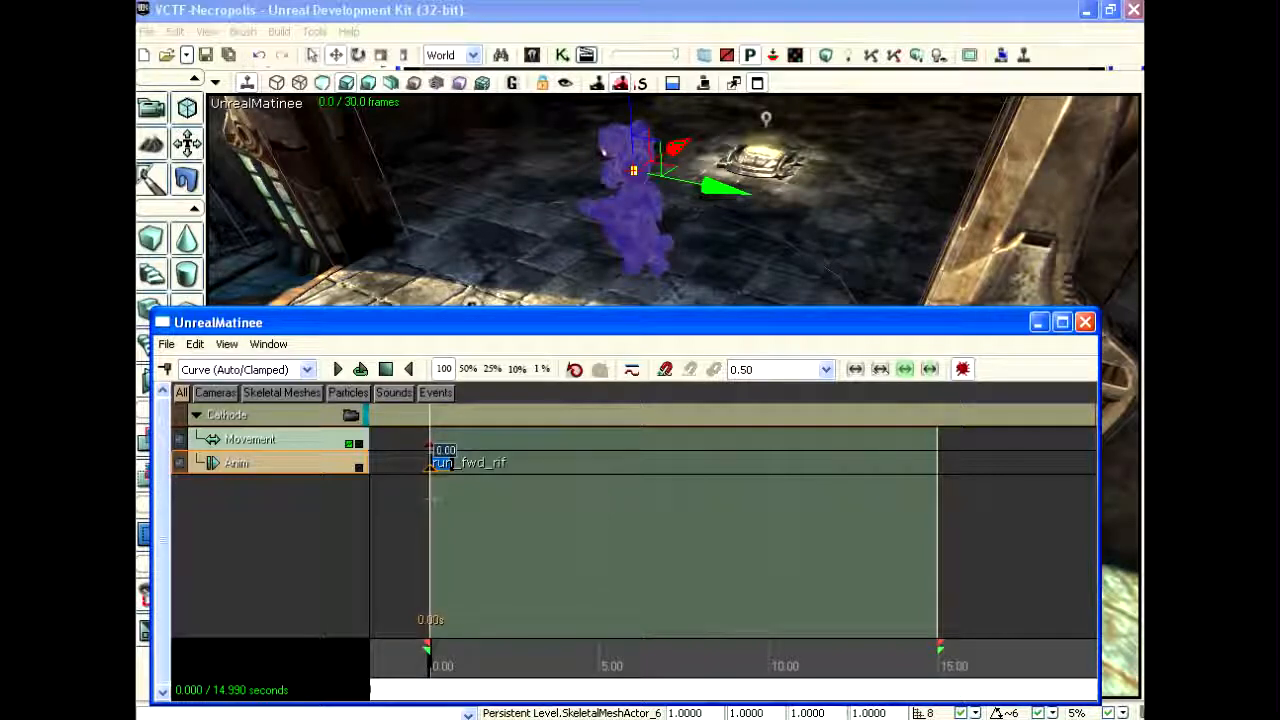
right_click(440, 465)
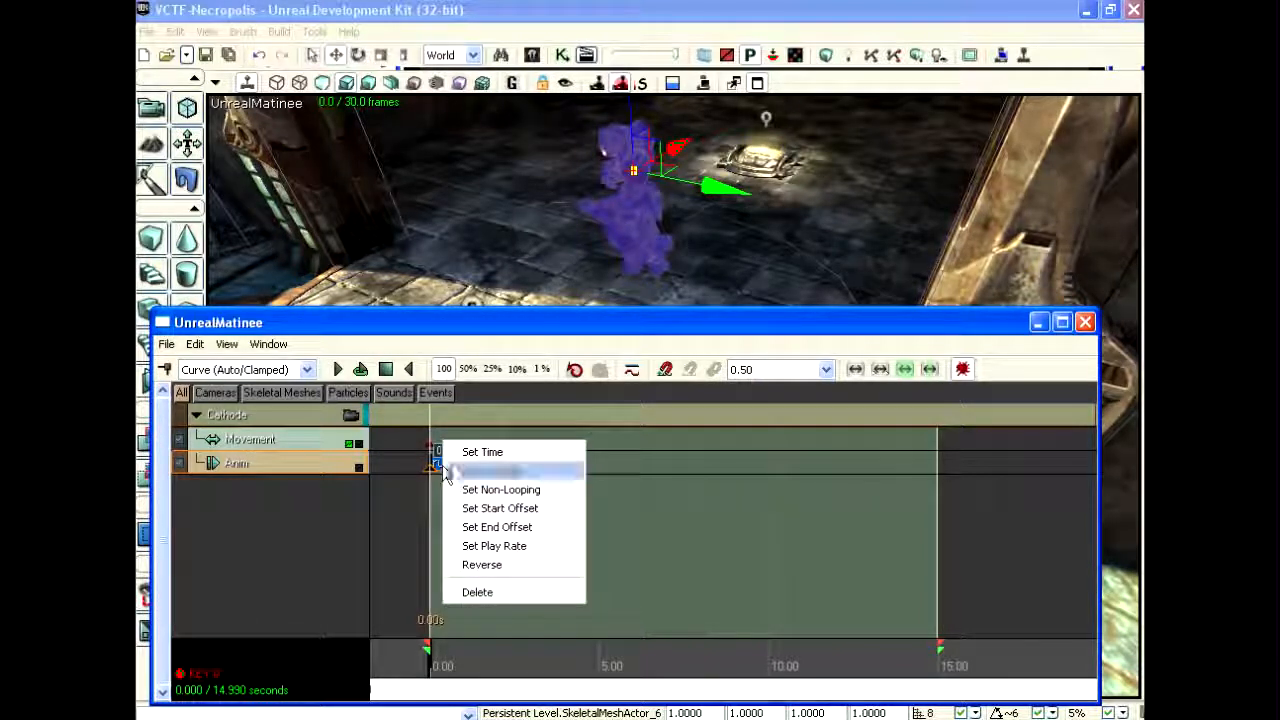
left_click(516, 472)
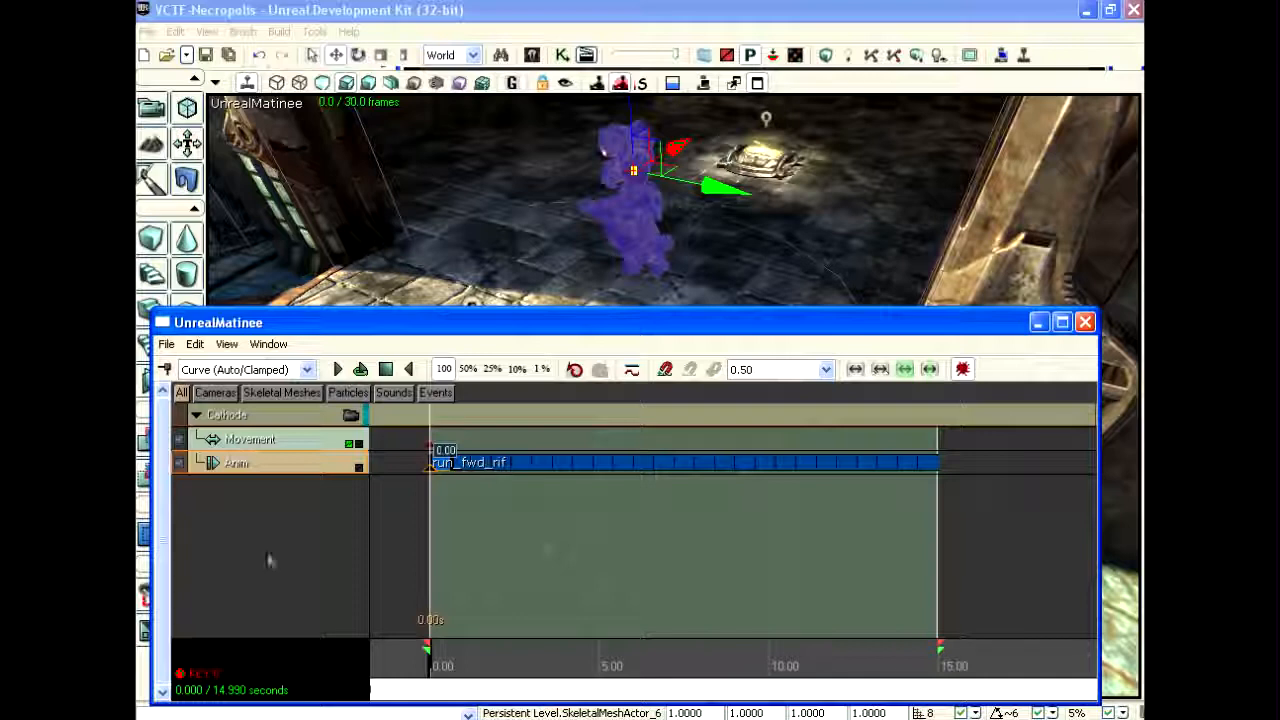
Add a second key to the Movement track and set its time to 10 seconds.
left_click_drag(440, 663, 770, 632)
left_click(250, 440)
key("Return")
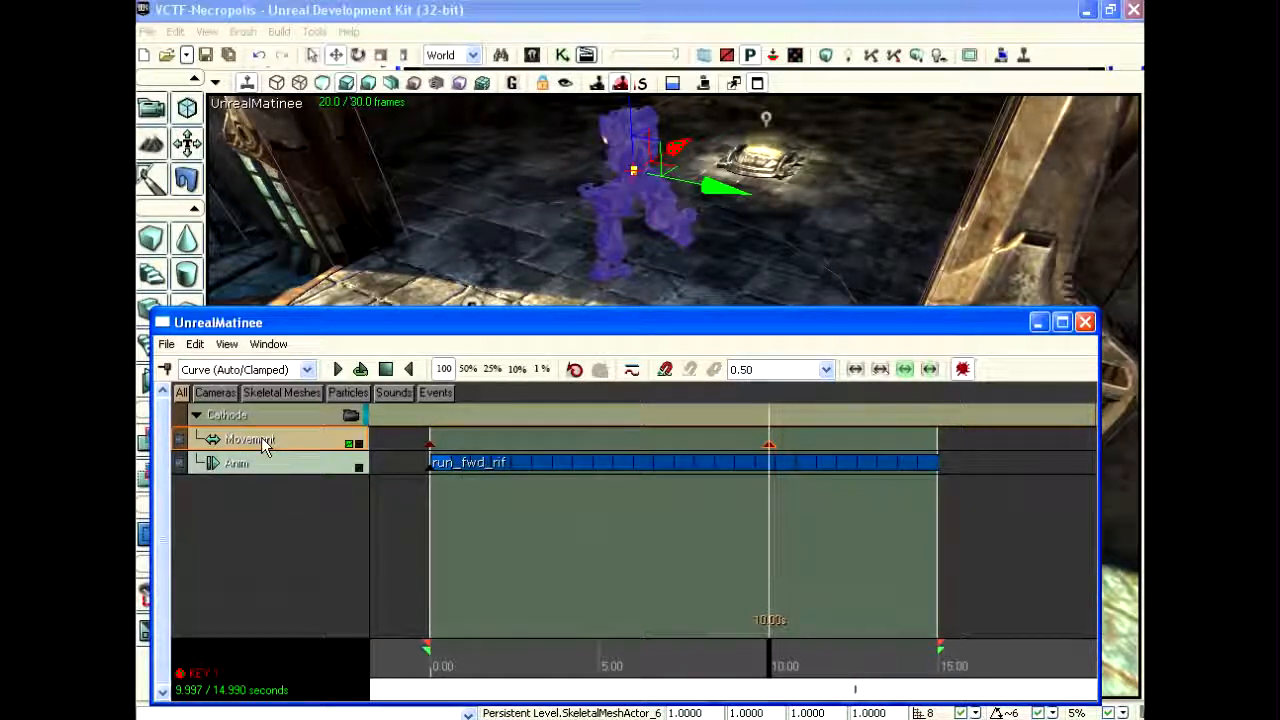
mouse_move(771, 663)
left_mouse_down()
mouse_move(697, 663)
mouse_move(769, 665)
left_mouse_up()
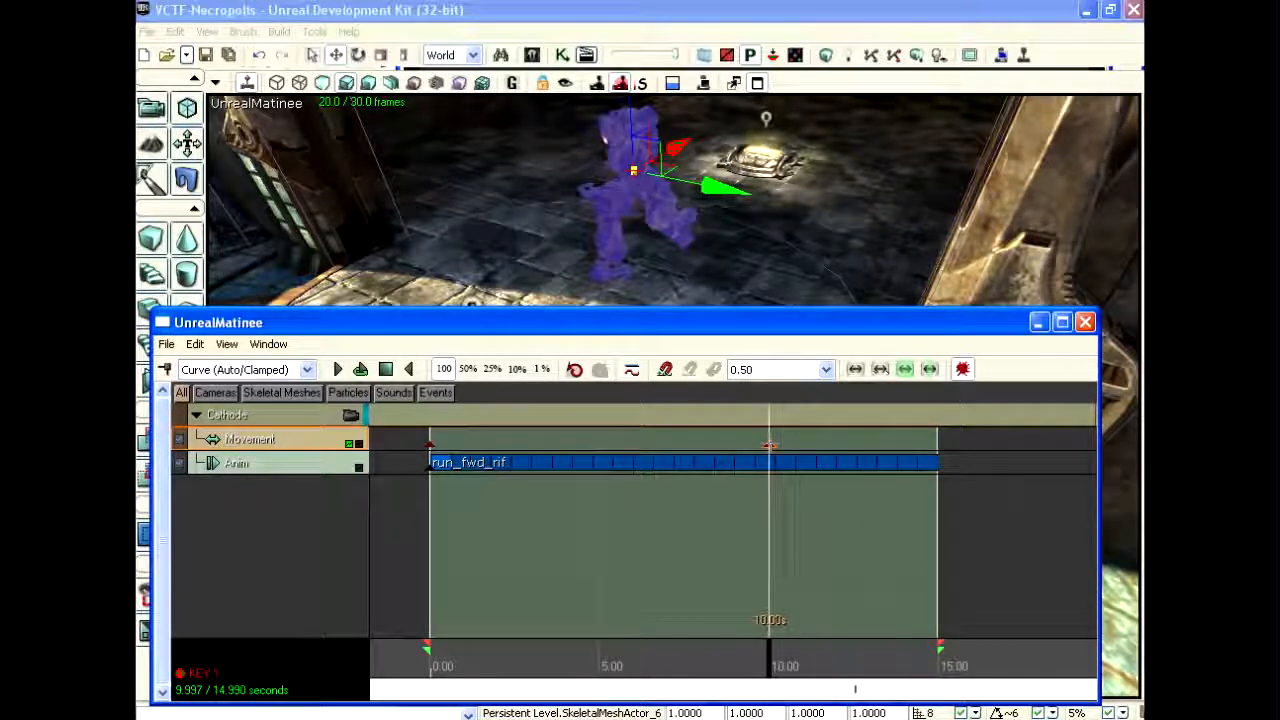
right_click(770, 445)
left_click(805, 448)
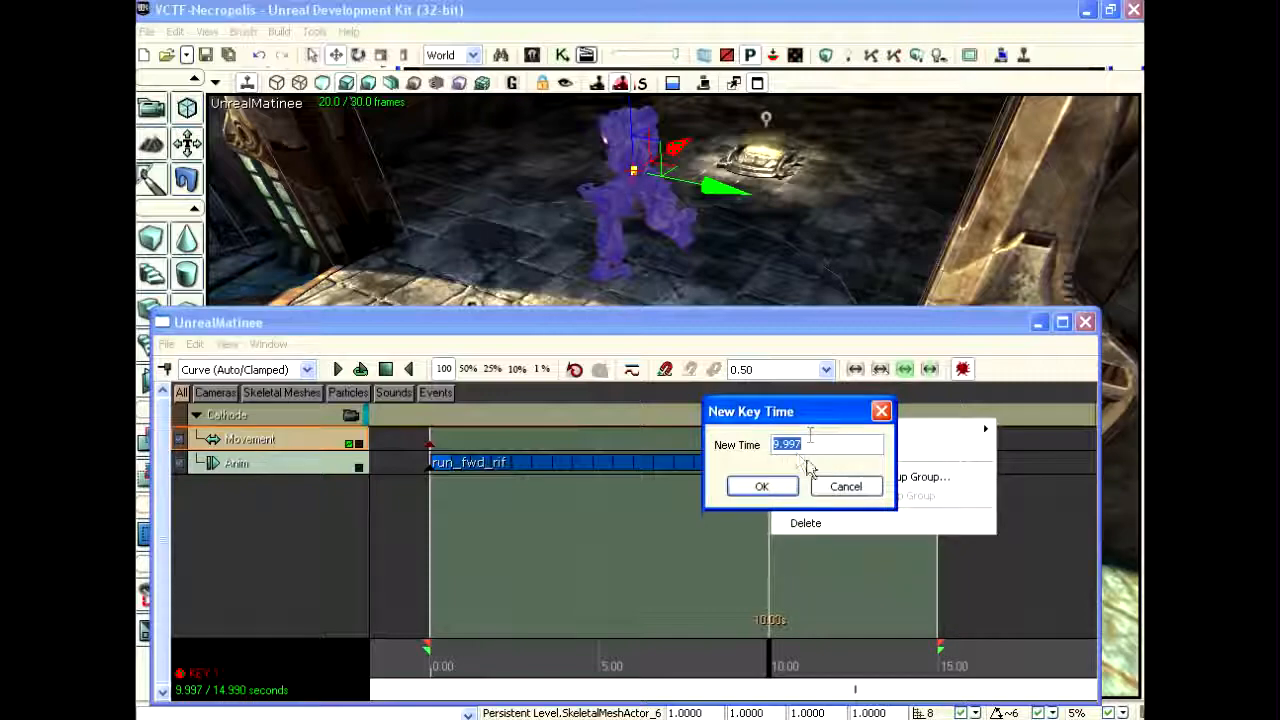
type("10")
key("Return")
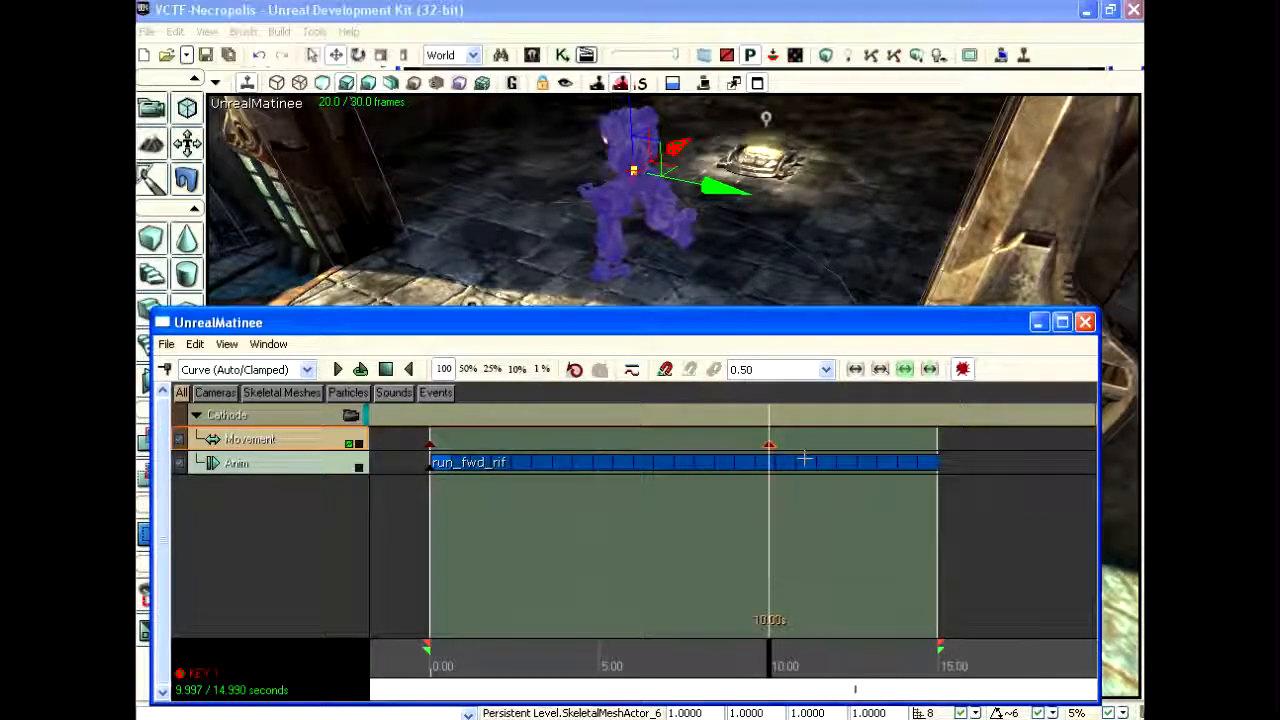
Move the robot along the X axis across the paved courtyard for the 10-second Movement key and scrub back to about 4.3 seconds.
right_click_drag(925, 263, 855, 275)
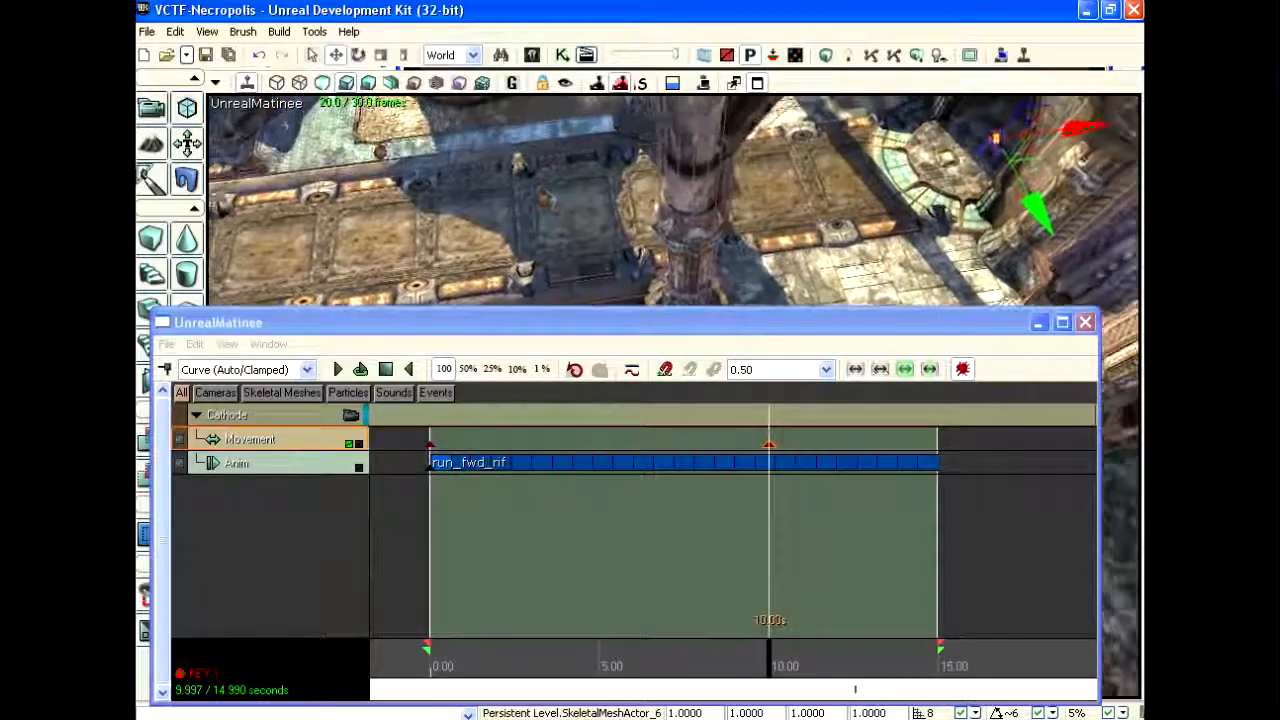
right_click_drag(855, 275, 835, 280)
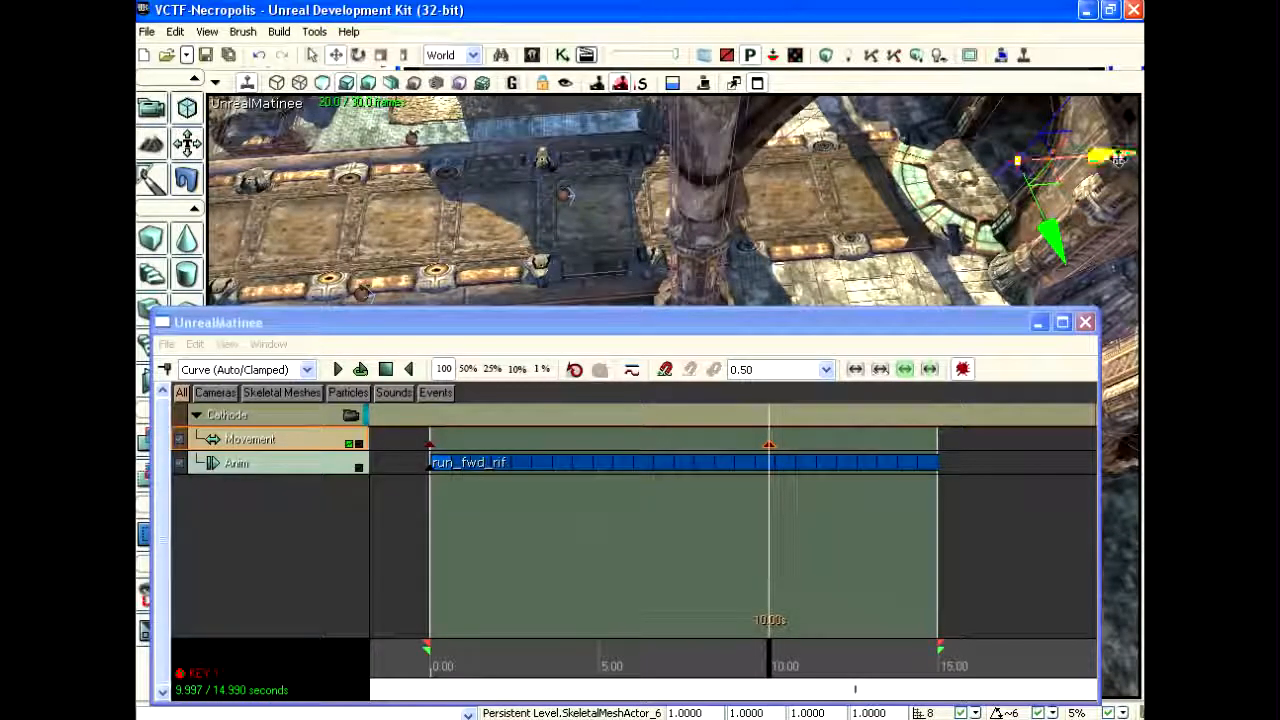
left_click_drag(955, 168, 855, 175)
left_click_drag(555, 194, 225, 216)
right_click_drag(640, 200, 485, 208)
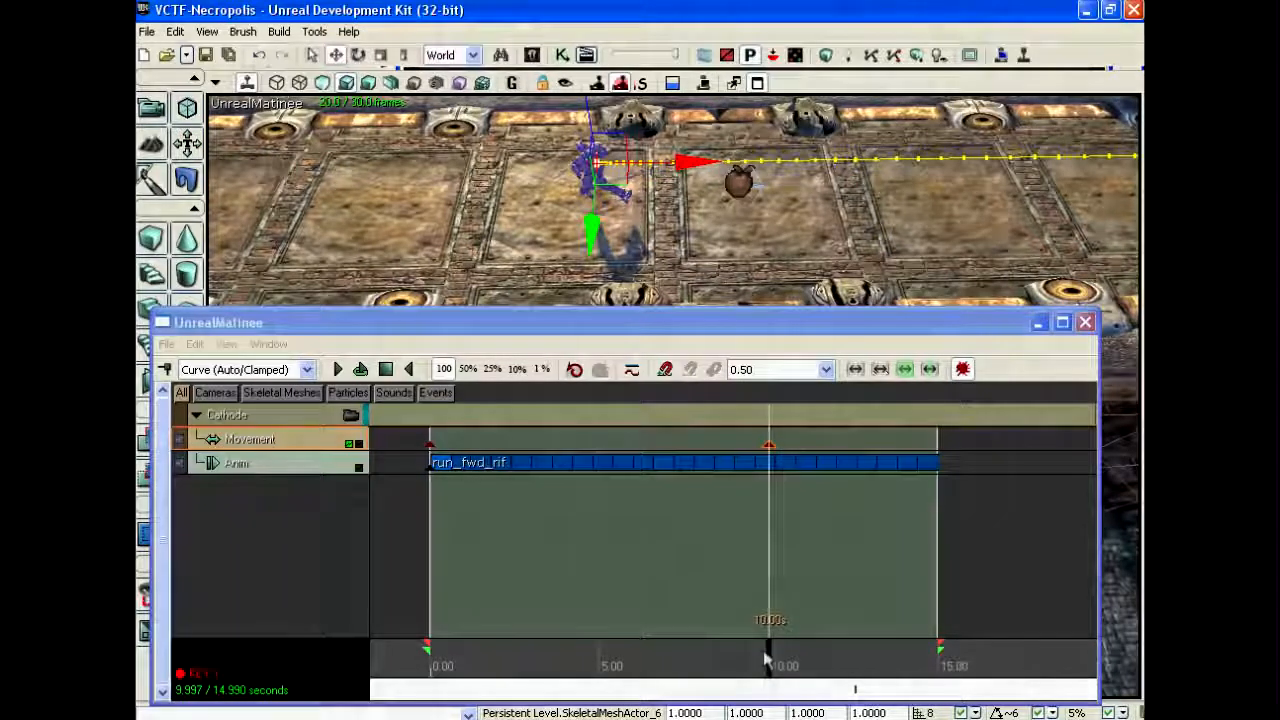
left_click(577, 651)
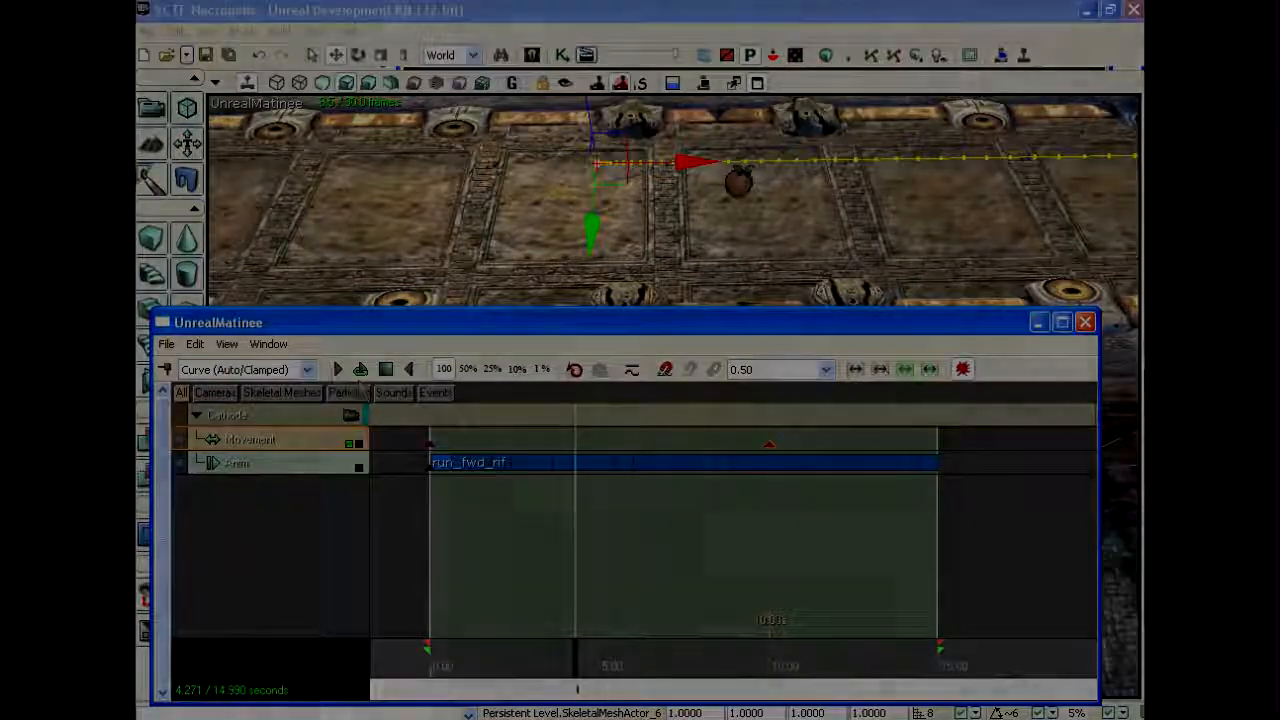